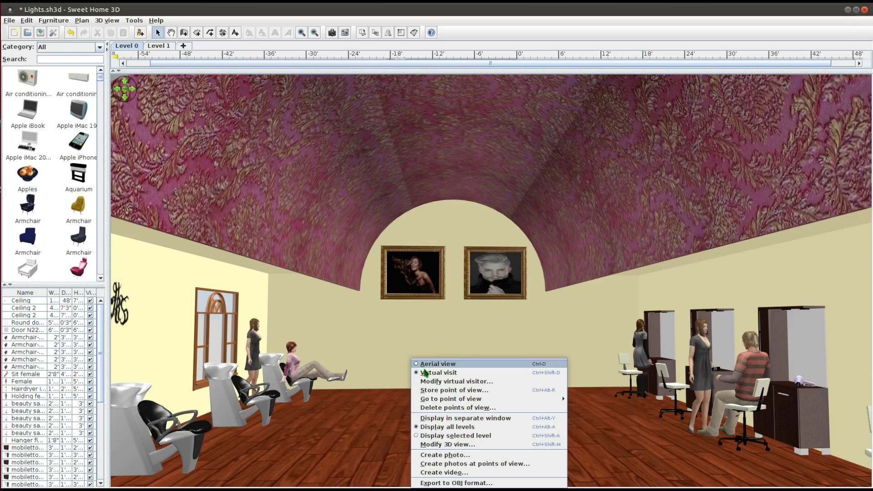
# - Render a 1000-pixel-wide photo of the salon with the time set to 5:00 AM
pyautogui.click(449, 454)
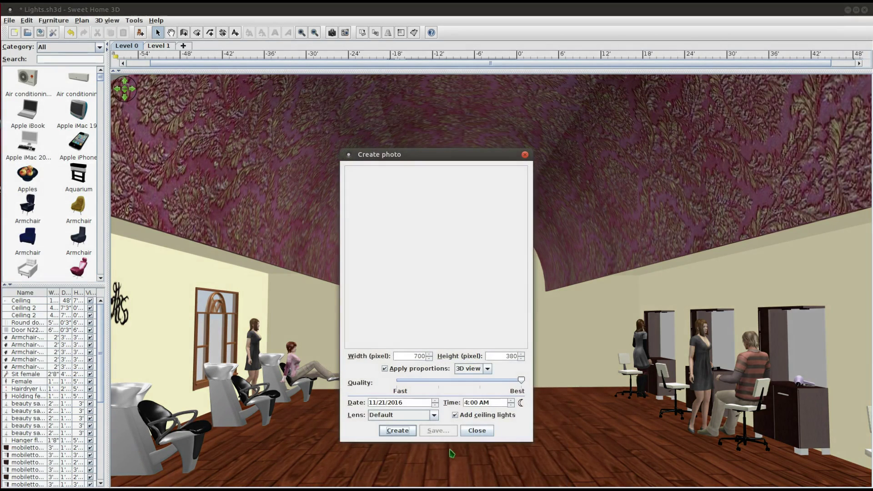
pyautogui.click(406, 356)
pyautogui.click(511, 400)
pyautogui.click(389, 431)
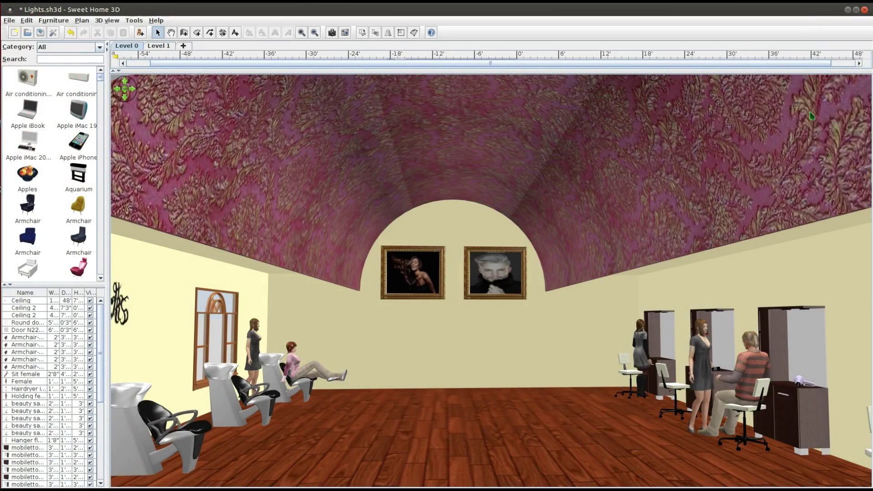
# - Turn and walk the viewpoint forward toward the styling stations
pyautogui.moveTo(570, 270); pyautogui.dragTo(424, 318)
pyautogui.scroll(4, 357, 318)
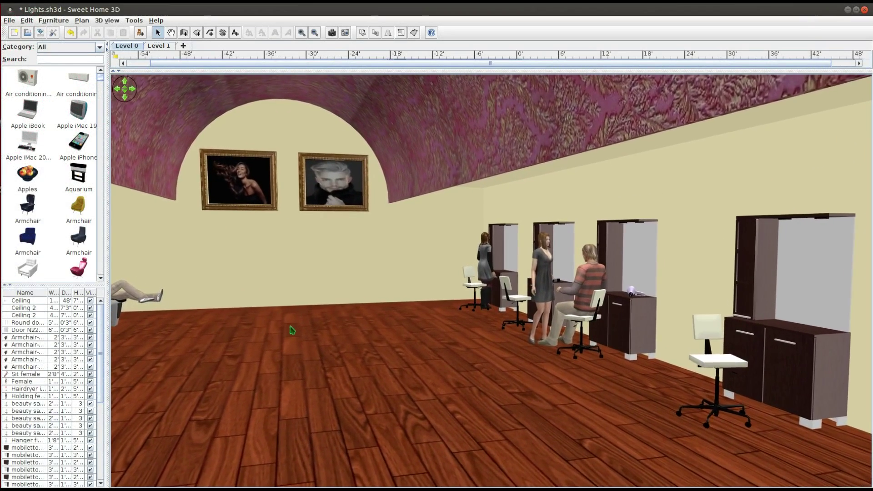
pyautogui.scroll(6, 292, 332)
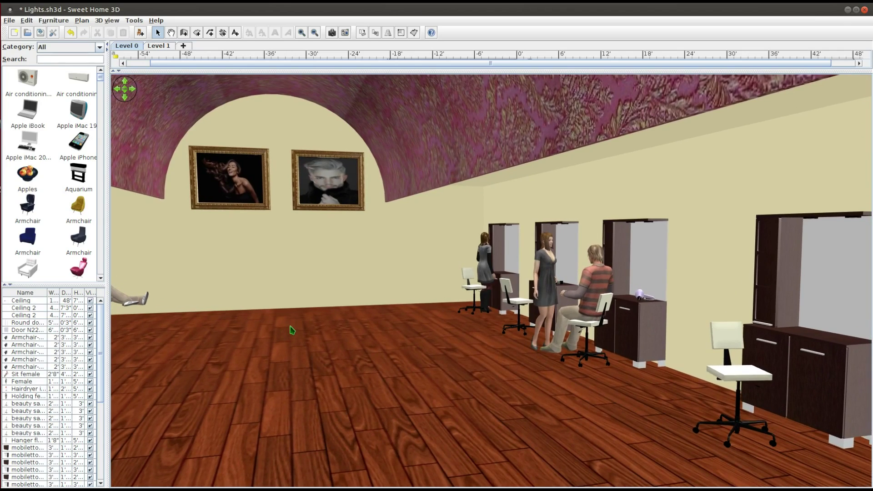
pyautogui.moveTo(293, 331); pyautogui.dragTo(473, 435)
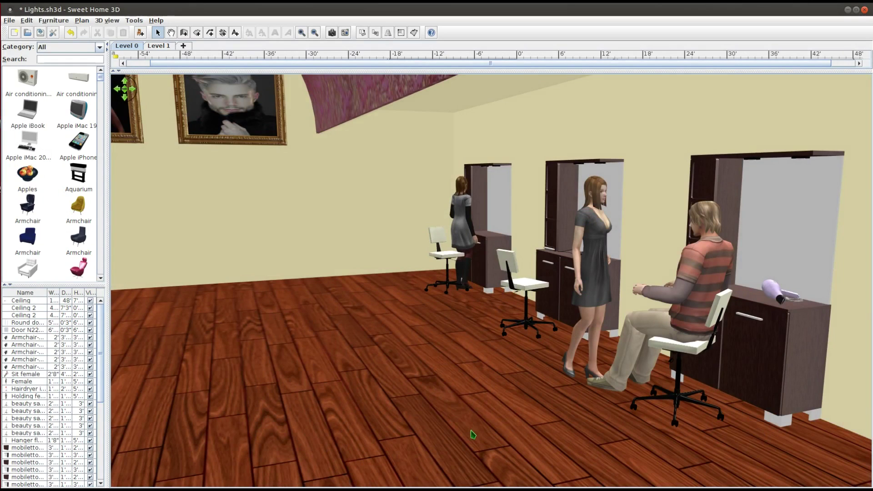
pyautogui.click(582, 380)
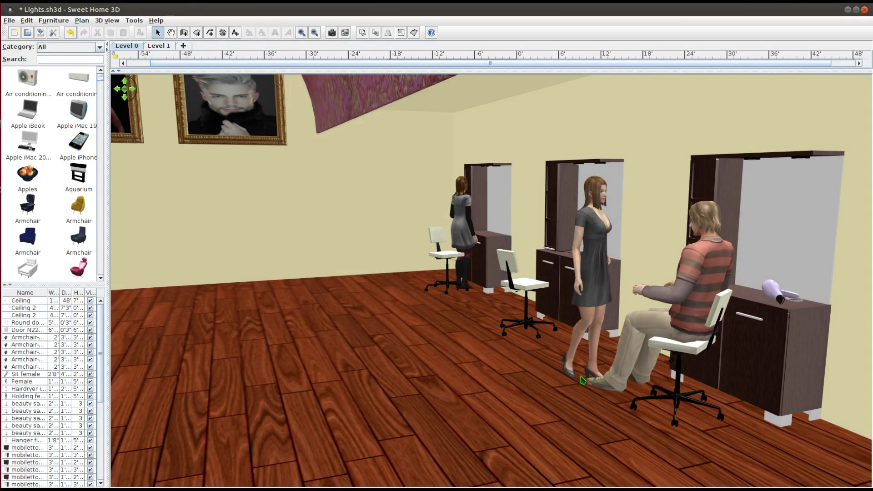
# - Filter the furniture catalog to the Lights category
pyautogui.click(99, 47)
pyautogui.click(64, 117)
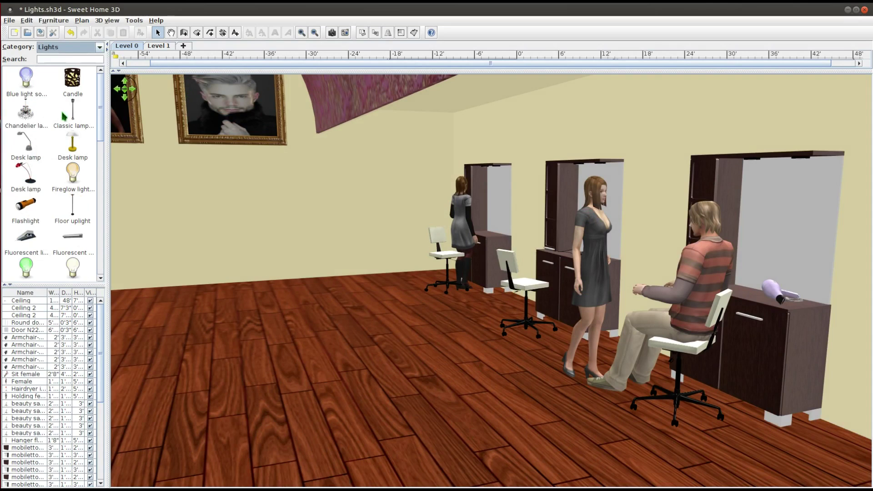
pyautogui.moveTo(70, 106)
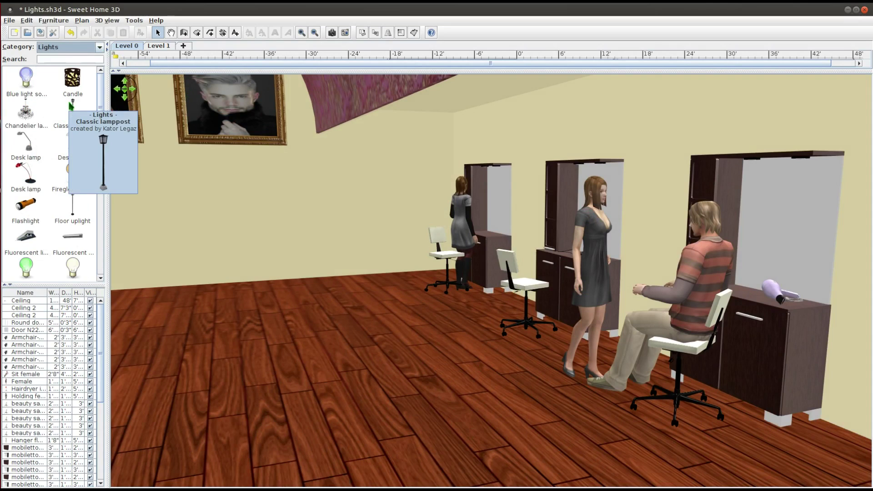
# - Show the floor plan above the 3D view and drag a Hanging light into the salon plan
pyautogui.moveTo(288, 70); pyautogui.dragTo(269, 256)
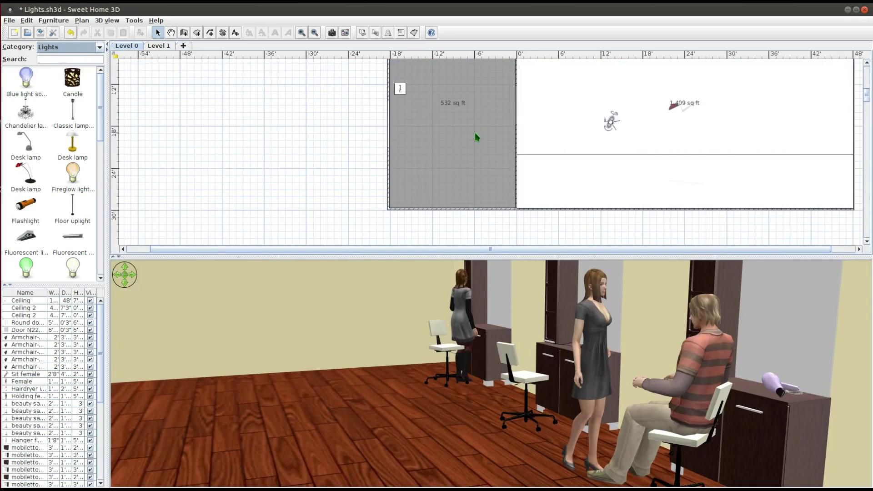
pyautogui.scroll(3, 477, 138)
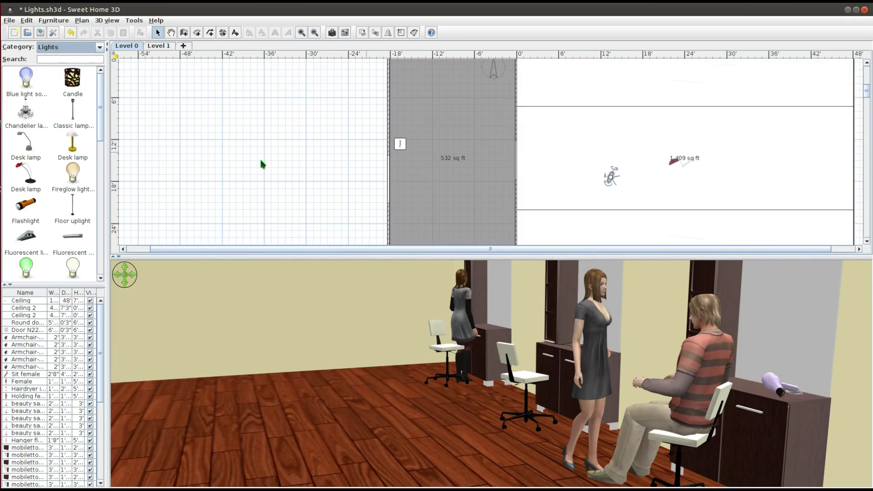
pyautogui.moveTo(101, 124); pyautogui.dragTo(533, 163)
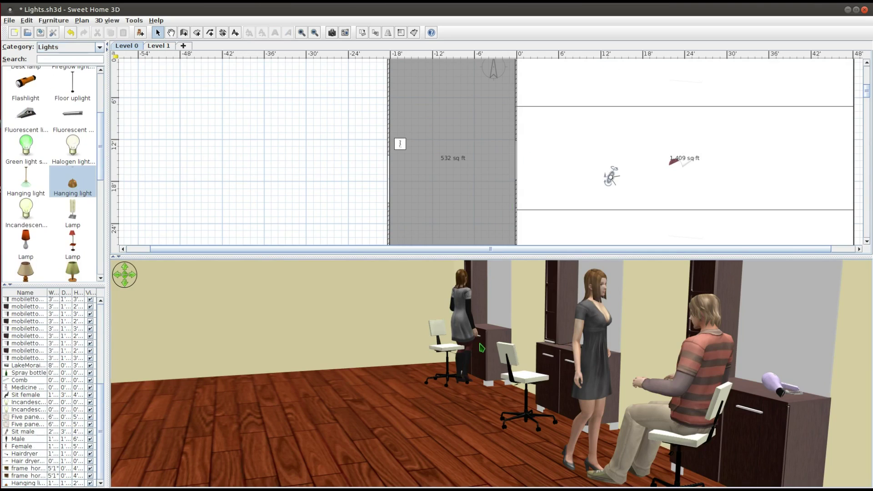
pyautogui.moveTo(482, 348); pyautogui.dragTo(382, 364)
# - Lift the Hanging light to about 14'2" so its shade sits just below the vaulted ceiling
pyautogui.rightClick(383, 364)
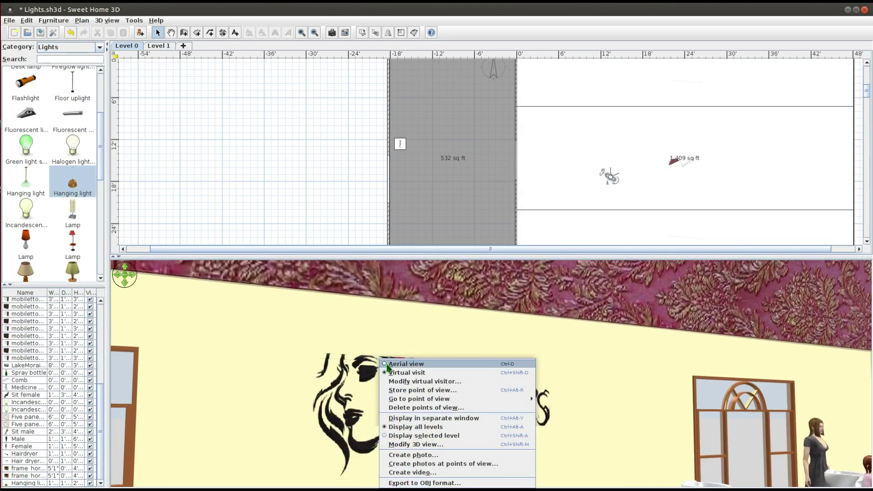
pyautogui.click(383, 364)
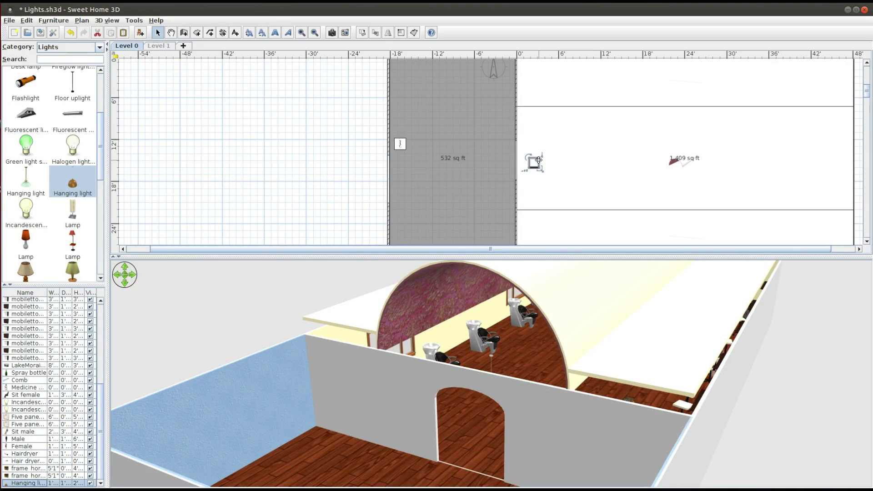
pyautogui.moveTo(537, 156); pyautogui.dragTo(544, 91)
pyautogui.rightClick(535, 403)
pyautogui.click(559, 381)
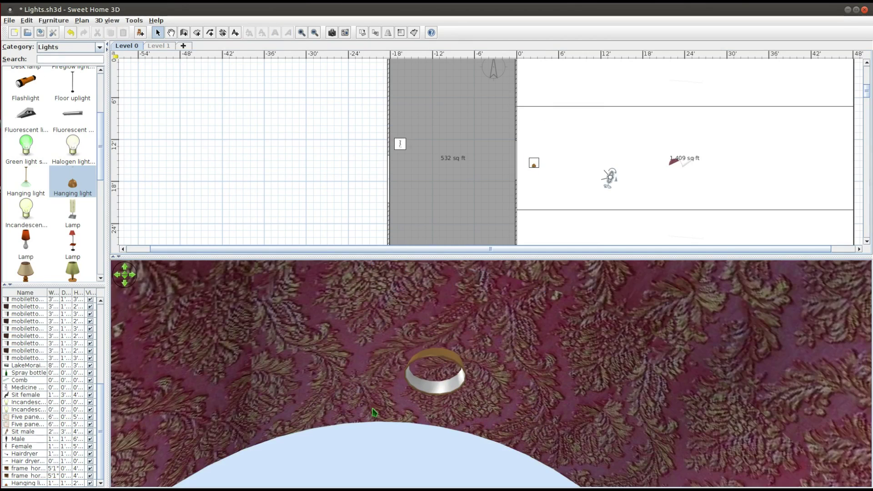
pyautogui.click(534, 163)
pyautogui.moveTo(540, 159); pyautogui.dragTo(540, 162)
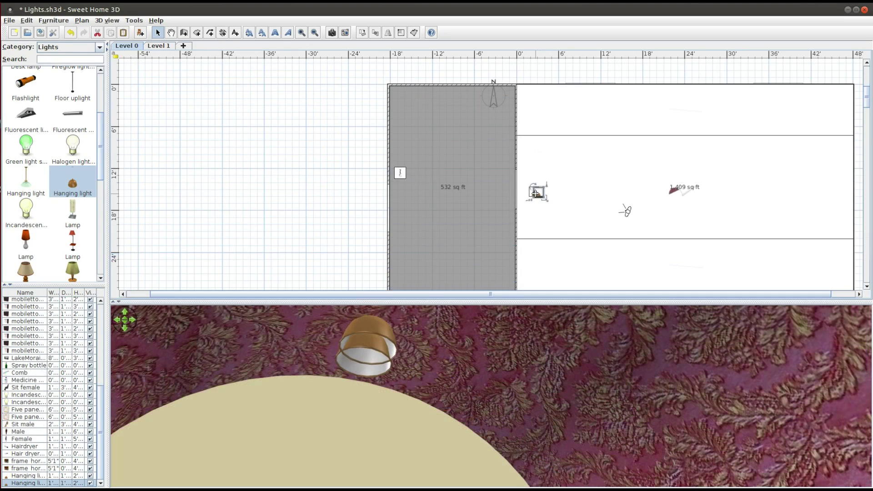
# - Duplicate the hanging light and shift each copy right to form a row
pyautogui.moveTo(537, 198); pyautogui.dragTo(536, 193)
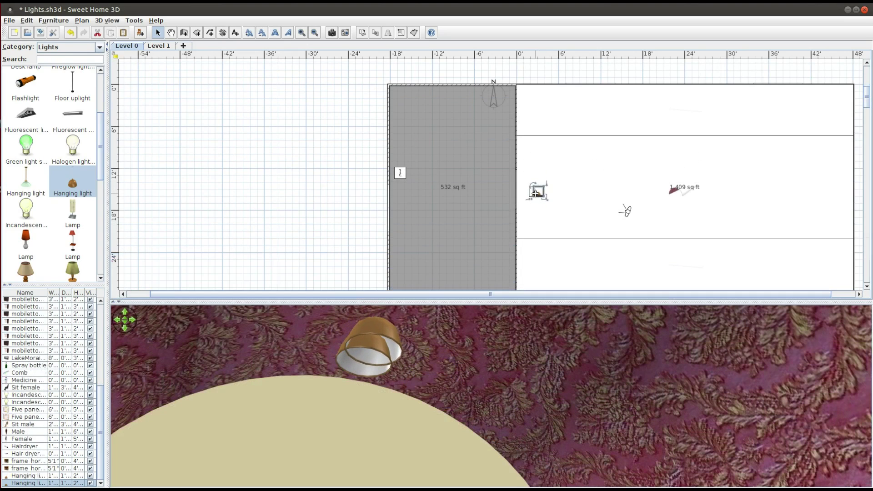
pyautogui.press('Right')
pyautogui.press('Right')
pyautogui.press('Right')
pyautogui.press('Right')
pyautogui.press('Right')
pyautogui.press('Right')
pyautogui.press('Right')
pyautogui.press('Right')
pyautogui.press('Right')
pyautogui.press('Right')
pyautogui.press('Right')
pyautogui.press('Right')
pyautogui.press('Right')
pyautogui.press('Right')
pyautogui.press('Right')
pyautogui.press('Right')
pyautogui.press('Right')
pyautogui.press('Right')
pyautogui.press('Right')
pyautogui.press('Right')
pyautogui.press('Right')
pyautogui.press('Right')
pyautogui.press('Right')
pyautogui.press('Right')
pyautogui.press('Right')
pyautogui.press('Right')
pyautogui.press('Right')
pyautogui.press('Right')
pyautogui.press('Right')
pyautogui.press('Right')
pyautogui.press('Right')
pyautogui.press('Right')
pyautogui.press('Right')
pyautogui.press('Right')
pyautogui.press('Right')
pyautogui.press('Right')
pyautogui.press('Right')
pyautogui.press('Right')
pyautogui.press('Right')
pyautogui.press('Right')
pyautogui.hotkey('ctrl', 'd')
pyautogui.press('Right')
pyautogui.press('Right')
pyautogui.press('Right')
pyautogui.press('Right')
pyautogui.press('Right')
pyautogui.press('Right')
pyautogui.press('Right')
pyautogui.press('Right')
pyautogui.press('Right')
pyautogui.press('Right')
pyautogui.press('Right')
pyautogui.press('Right')
pyautogui.press('Right')
pyautogui.press('Right')
pyautogui.press('Right')
pyautogui.press('Right')
pyautogui.press('Right')
pyautogui.press('Right')
pyautogui.press('Right')
pyautogui.press('Right')
pyautogui.press('Right')
pyautogui.press('Right')
pyautogui.press('Right')
pyautogui.press('Right')
pyautogui.press('Right')
pyautogui.press('Right')
pyautogui.press('Right')
pyautogui.press('Right')
pyautogui.press('Right')
pyautogui.press('Right')
pyautogui.press('Right')
pyautogui.press('Right')
pyautogui.press('Right')
pyautogui.press('Right')
pyautogui.press('Right')
pyautogui.press('Right')
pyautogui.press('Right')
pyautogui.press('Right')
pyautogui.press('Right')
pyautogui.hotkey('ctrl', 'v')
pyautogui.press('Right')
pyautogui.press('Right')
pyautogui.press('Right')
pyautogui.press('Right')
pyautogui.press('Right')
pyautogui.press('Right')
pyautogui.press('Right')
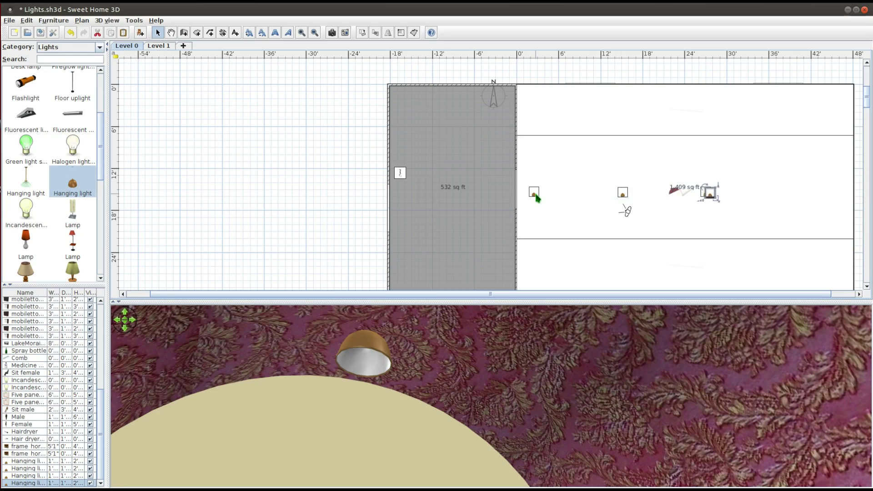
pyautogui.press('Right')
pyautogui.press('Right')
pyautogui.press('Right')
pyautogui.press('Right')
pyautogui.press('Right')
pyautogui.press('Right')
pyautogui.press('Right')
pyautogui.press('Right')
pyautogui.press('Right')
pyautogui.press('Right')
pyautogui.press('Right')
pyautogui.press('Right')
pyautogui.press('Right')
pyautogui.press('Right')
pyautogui.press('Right')
pyautogui.press('Right')
pyautogui.press('Right')
pyautogui.press('Right')
pyautogui.press('Right')
pyautogui.press('Right')
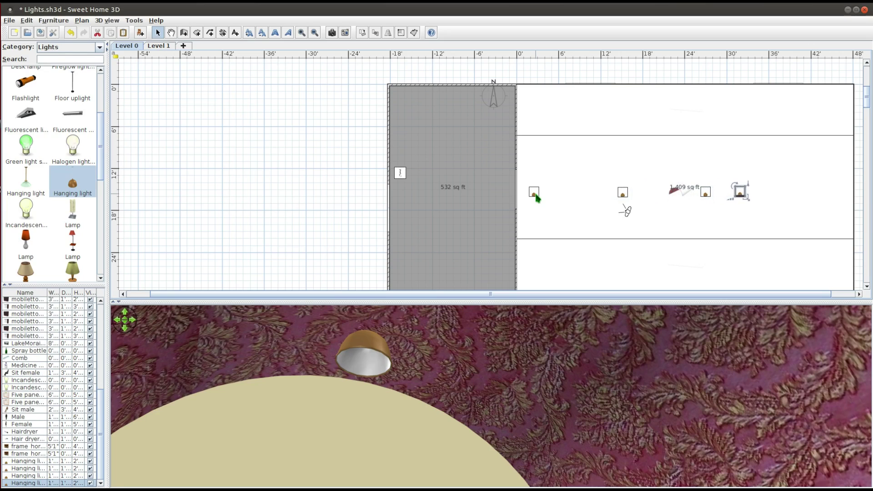
pyautogui.press('Right')
pyautogui.press('Right')
pyautogui.press('Right')
pyautogui.press('Right')
pyautogui.press('Right')
pyautogui.press('Right')
pyautogui.press('Right')
pyautogui.press('Right')
pyautogui.press('Right')
pyautogui.press('Right')
pyautogui.press('Right')
pyautogui.press('Right')
pyautogui.press('Right')
pyautogui.press('Right')
pyautogui.press('Right')
pyautogui.press('Right')
pyautogui.press('Right')
pyautogui.press('Right')
pyautogui.press('Right')
pyautogui.press('Right')
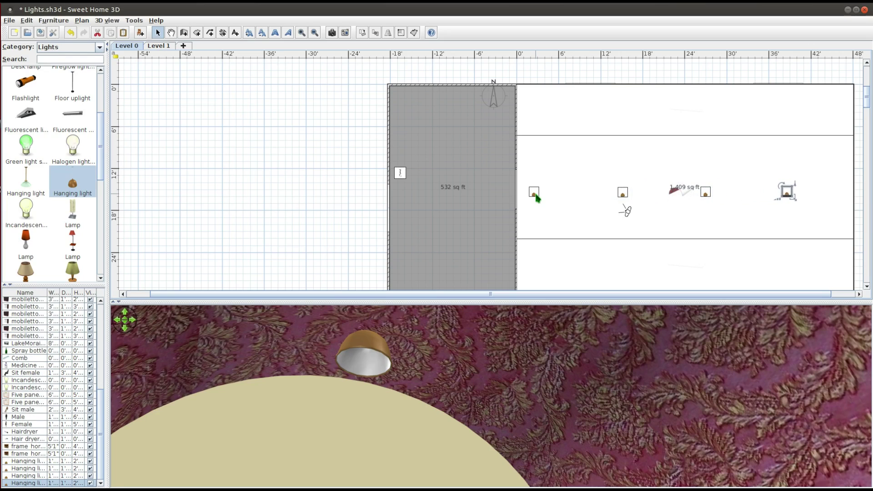
pyautogui.press('Left')
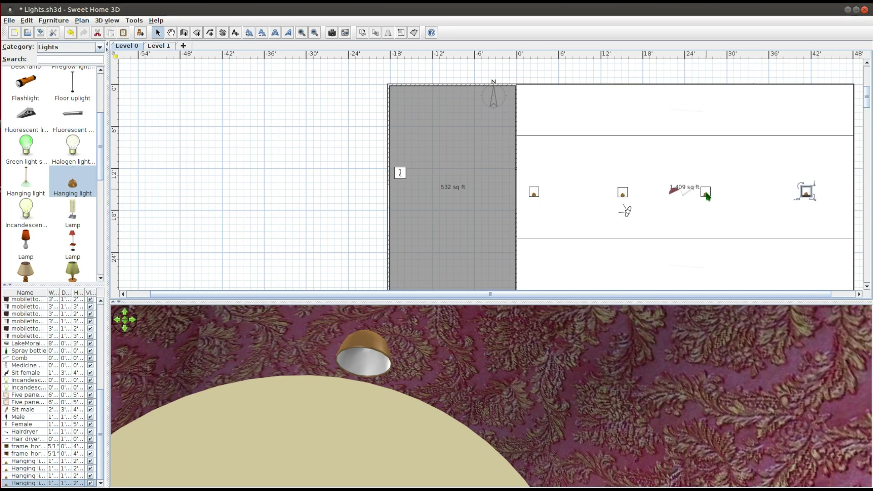
# - Nudge the third hanging light slightly right and enlarge the 3D view
pyautogui.click(706, 195)
pyautogui.press('Right')
pyautogui.press('Right')
pyautogui.press('Right')
pyautogui.press('Right')
pyautogui.press('Right')
pyautogui.press('Right')
pyautogui.press('Right')
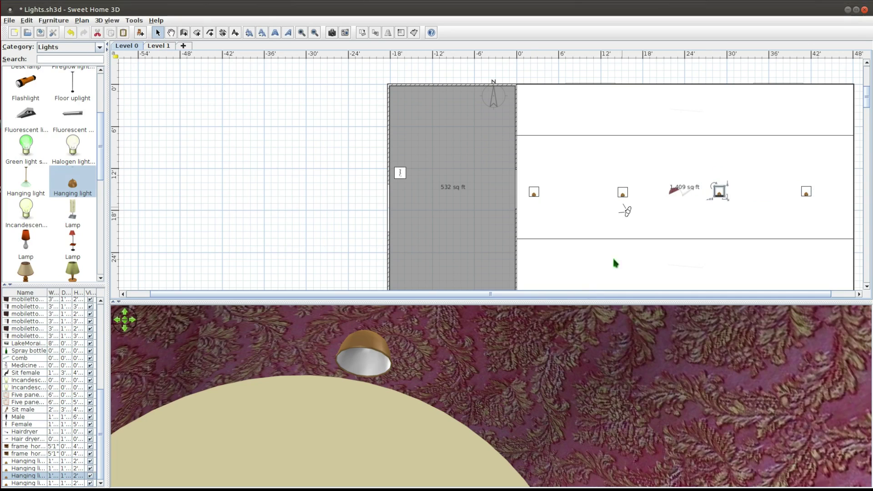
pyautogui.moveTo(523, 298); pyautogui.dragTo(544, 75)
# - Return the 3D view to the saved point of view of the salon
pyautogui.rightClick(488, 338)
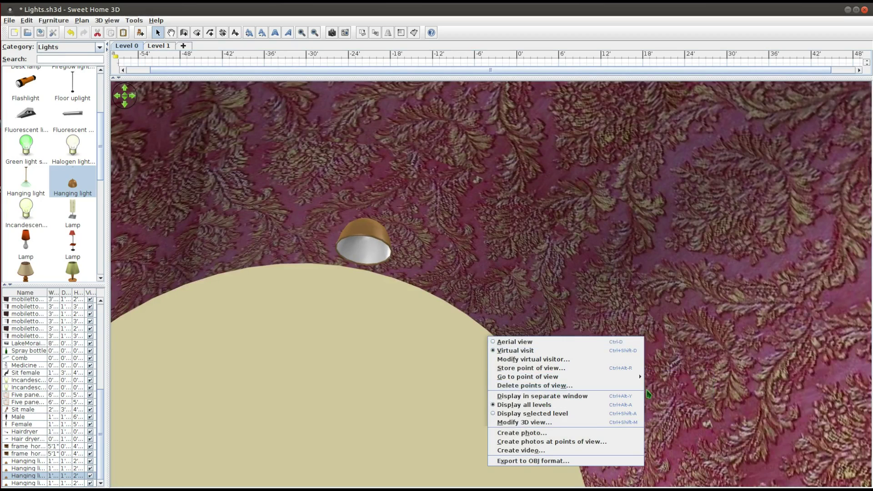
pyautogui.moveTo(639, 380)
pyautogui.click(664, 386)
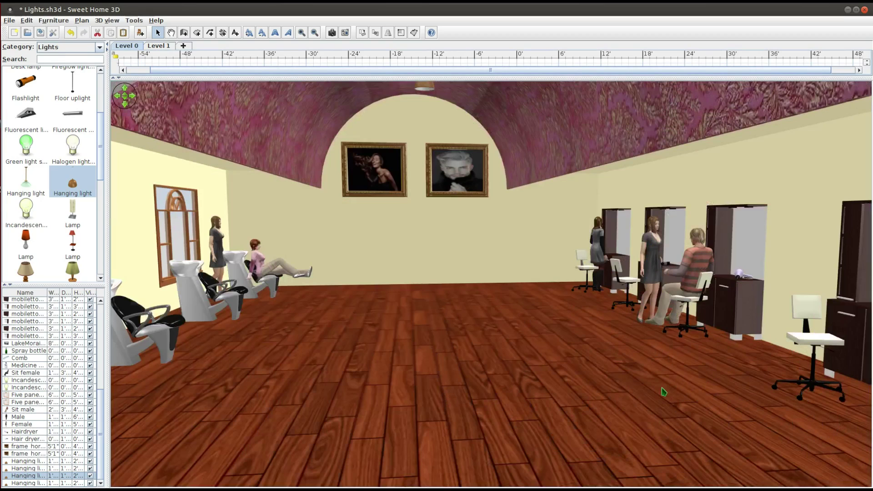
# - Render a best-quality 5:00 AM photo showing the new hanging lights
pyautogui.rightClick(510, 364)
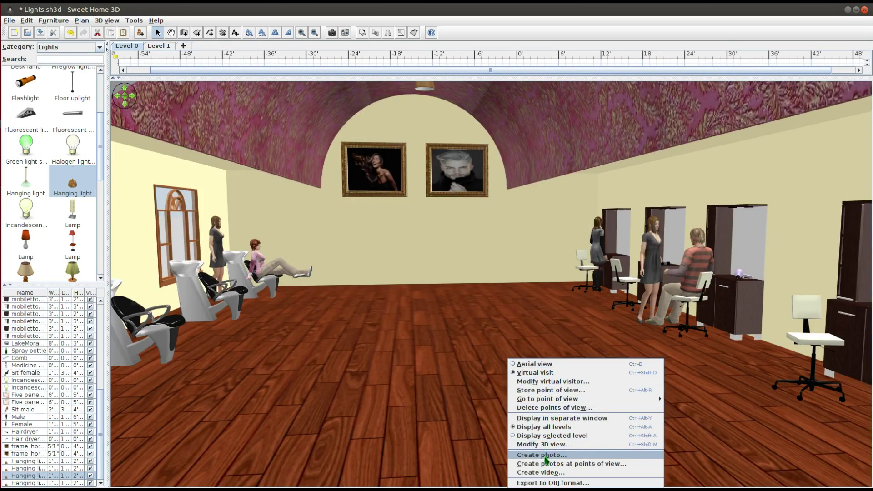
pyautogui.click(546, 456)
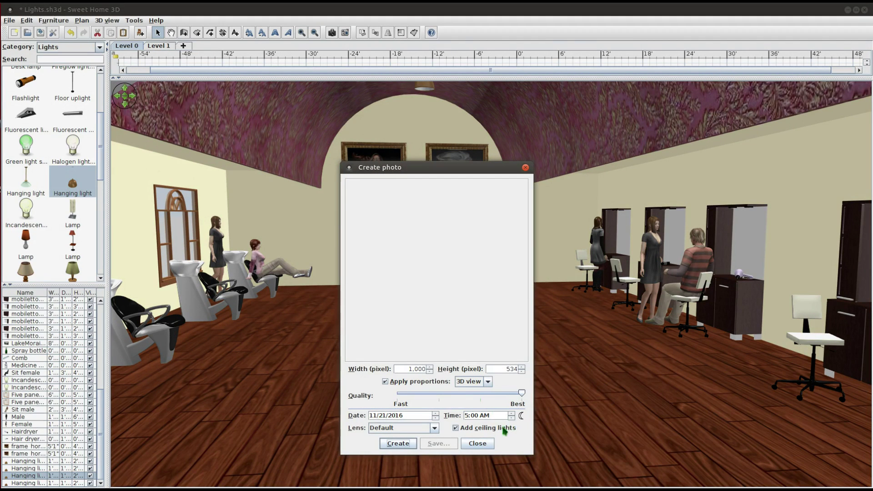
pyautogui.click(404, 445)
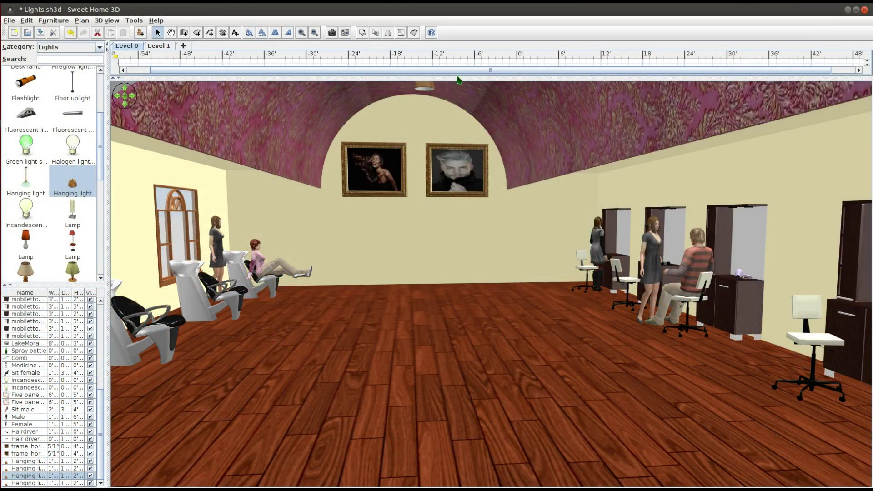
# - Place two Wall spotlights on the salon wall above the framed portraits
pyautogui.moveTo(457, 71); pyautogui.dragTo(431, 246)
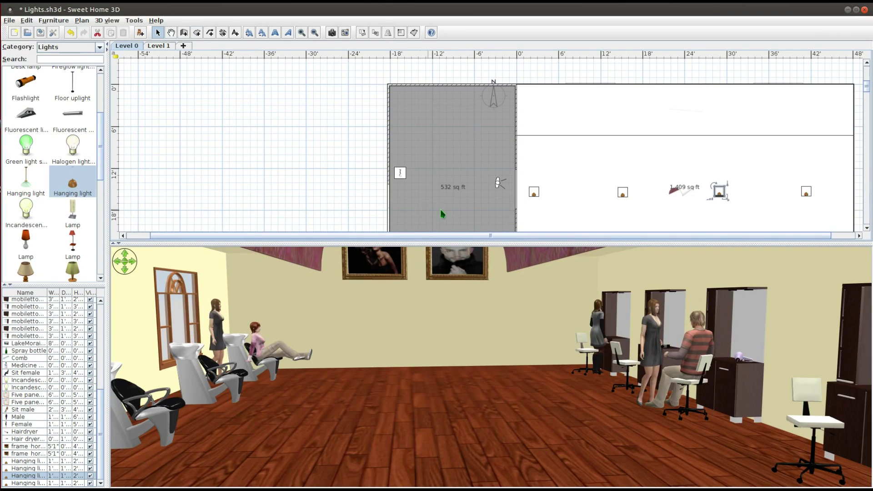
pyautogui.scroll(-5, 61, 94)
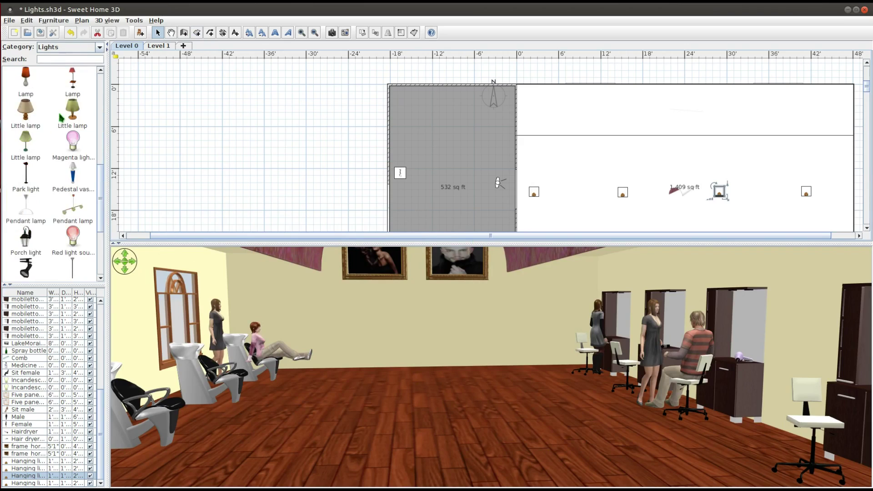
pyautogui.click(27, 236)
pyautogui.moveTo(27, 236); pyautogui.dragTo(851, 129)
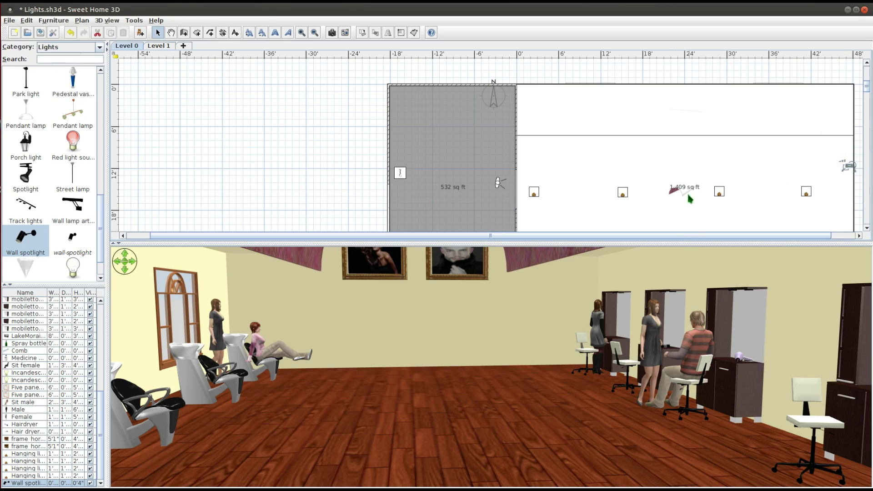
pyautogui.click(541, 341)
pyautogui.scroll(5, 541, 341)
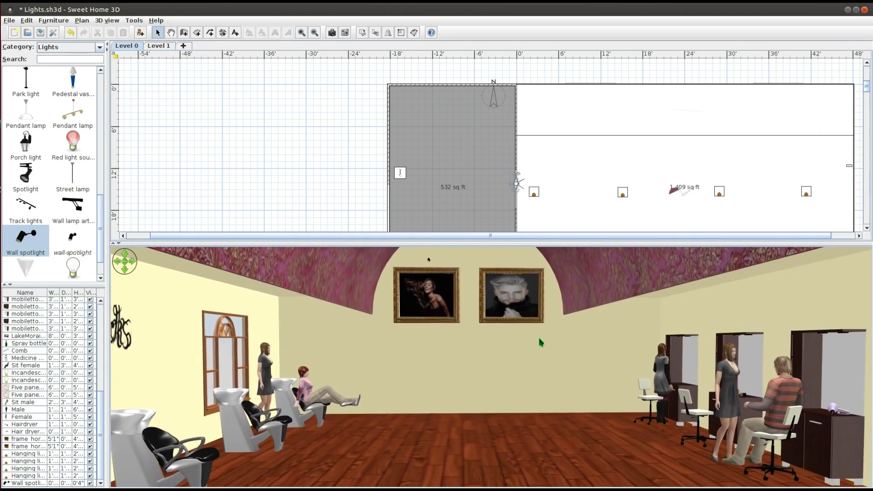
pyautogui.scroll(5, 541, 338)
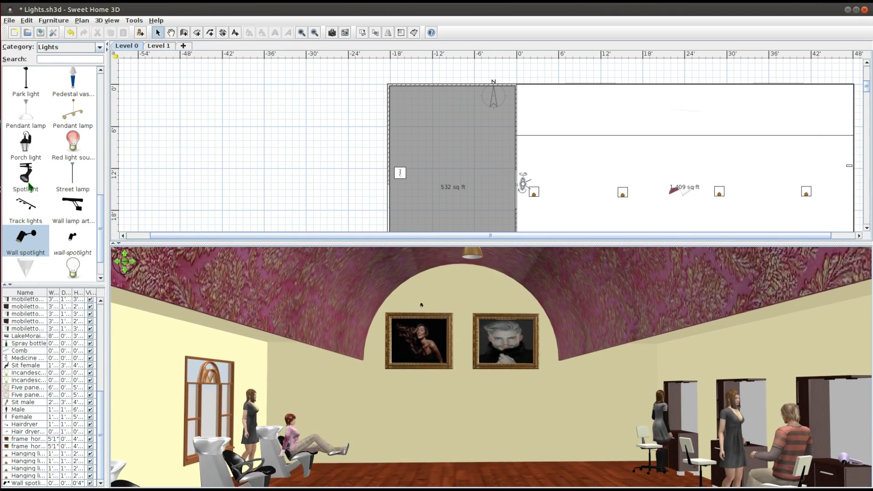
pyautogui.moveTo(23, 246); pyautogui.dragTo(850, 212)
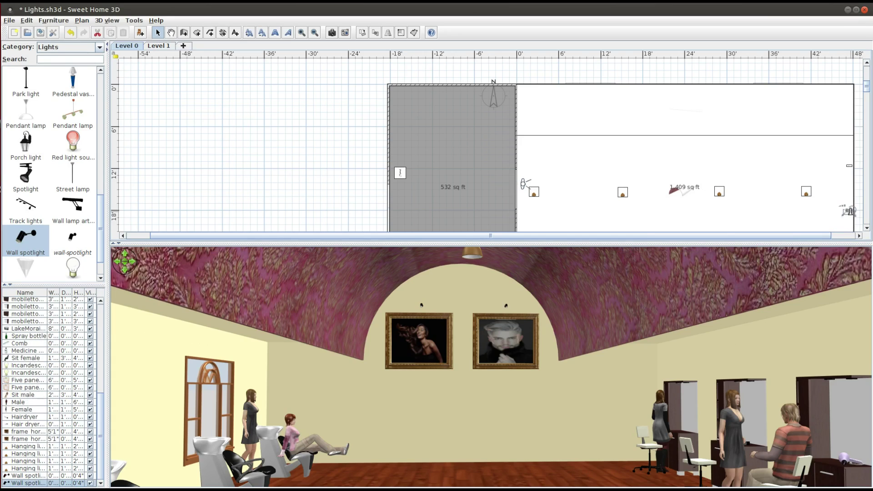
pyautogui.doubleClick(28, 475)
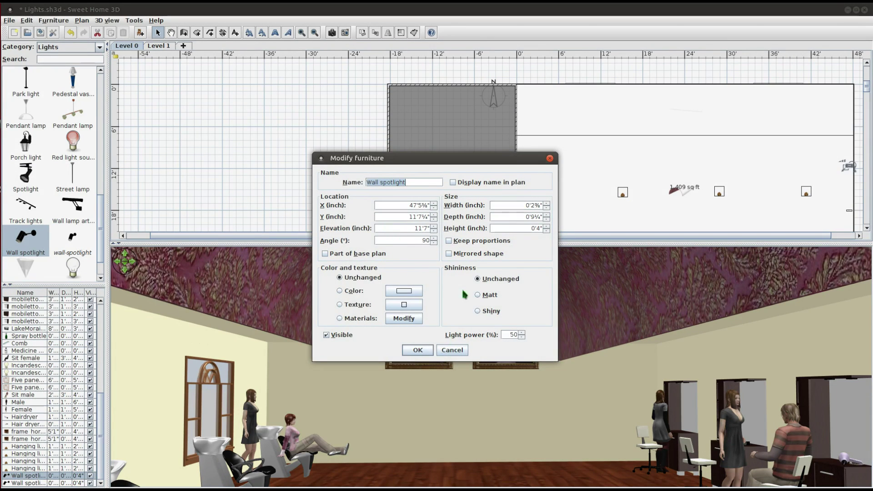
pyautogui.click(404, 228)
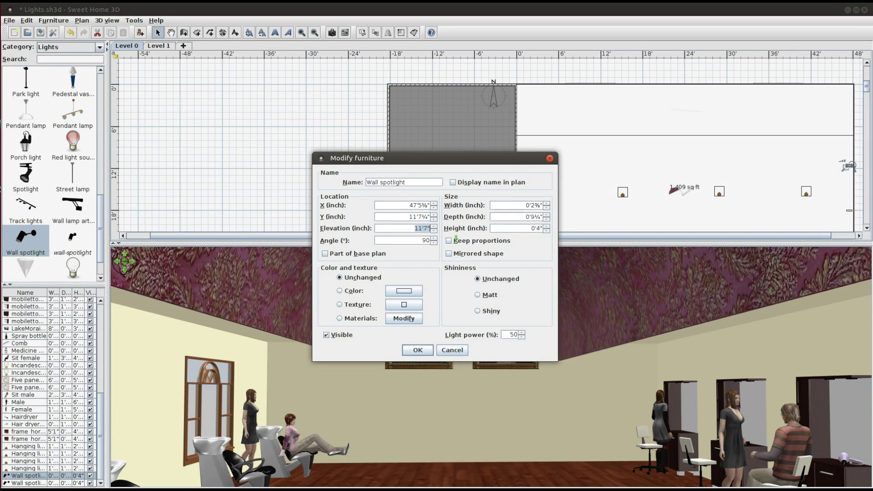
pyautogui.click(447, 352)
pyautogui.doubleClick(40, 483)
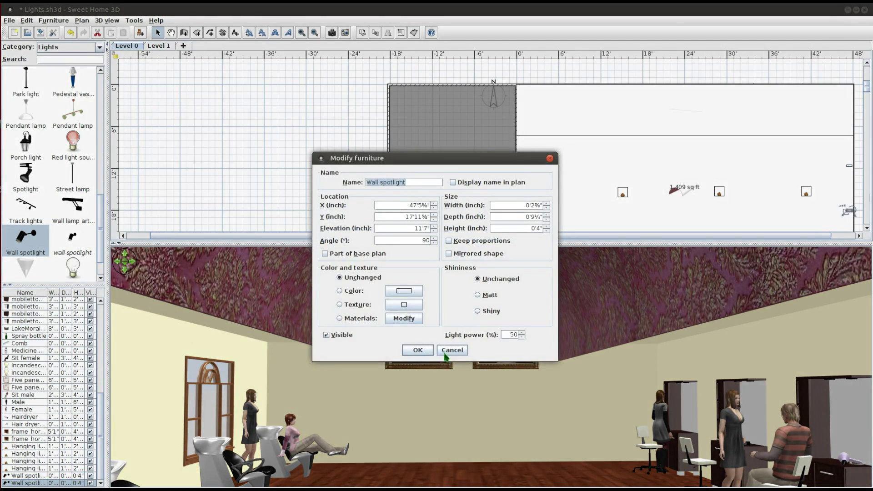
pyautogui.click(448, 351)
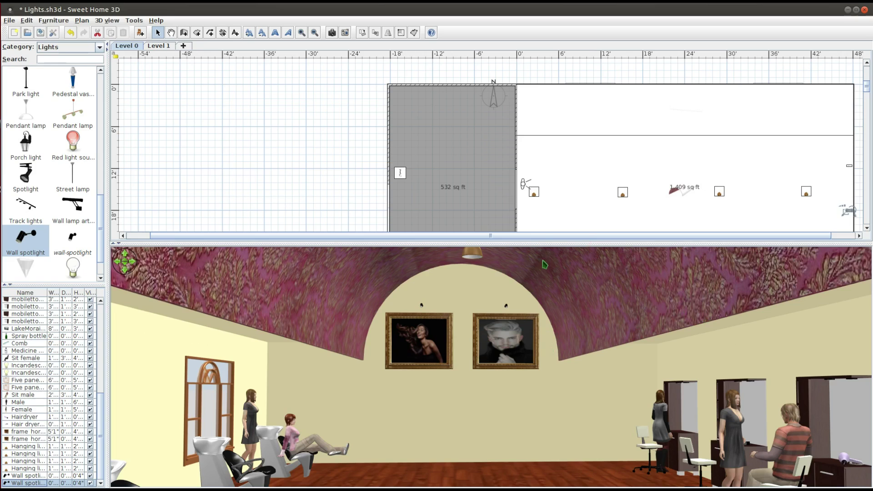
# - Enlarge the 3D view and render a night photo showing spotlights on both portraits
pyautogui.moveTo(547, 243); pyautogui.dragTo(532, 78)
pyautogui.rightClick(492, 263)
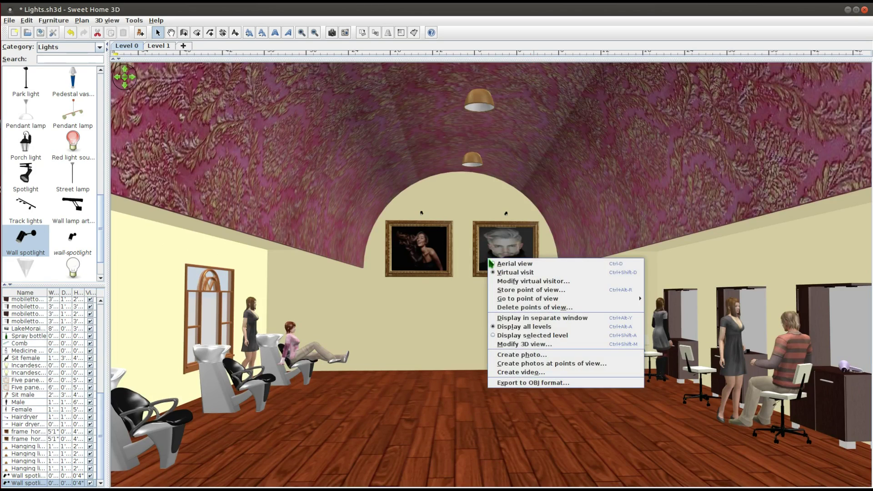
pyautogui.click(522, 355)
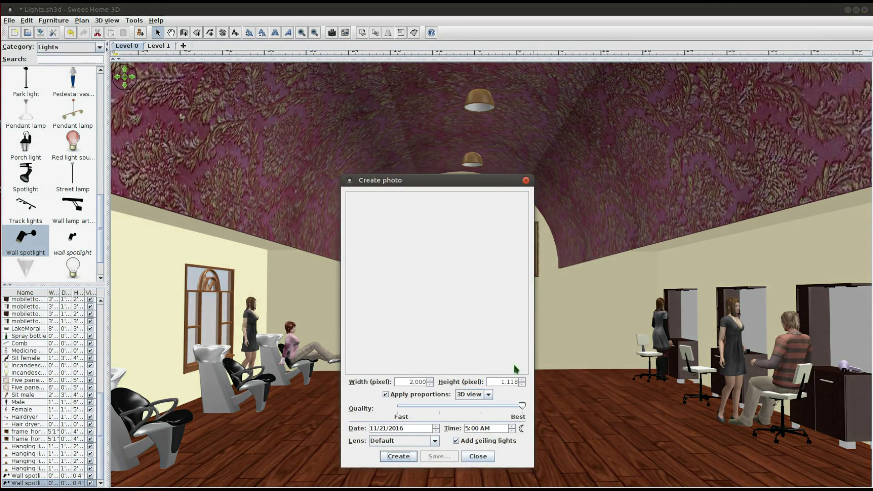
pyautogui.click(404, 459)
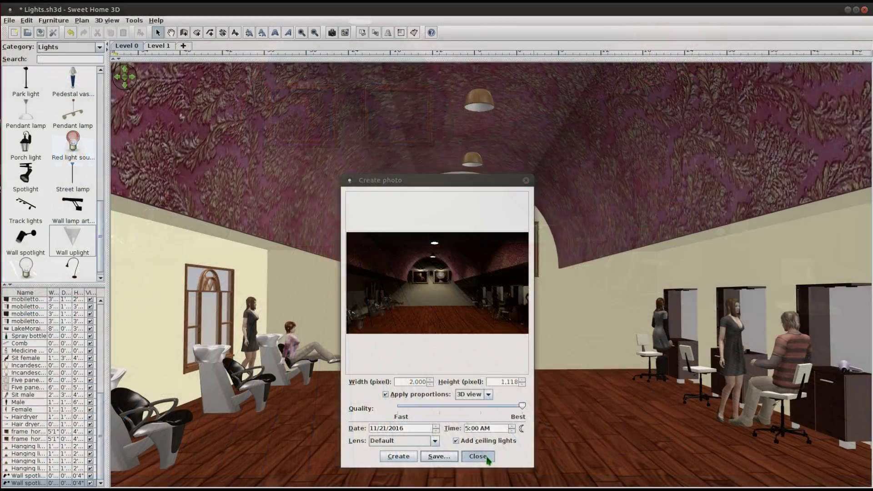
pyautogui.click(486, 460)
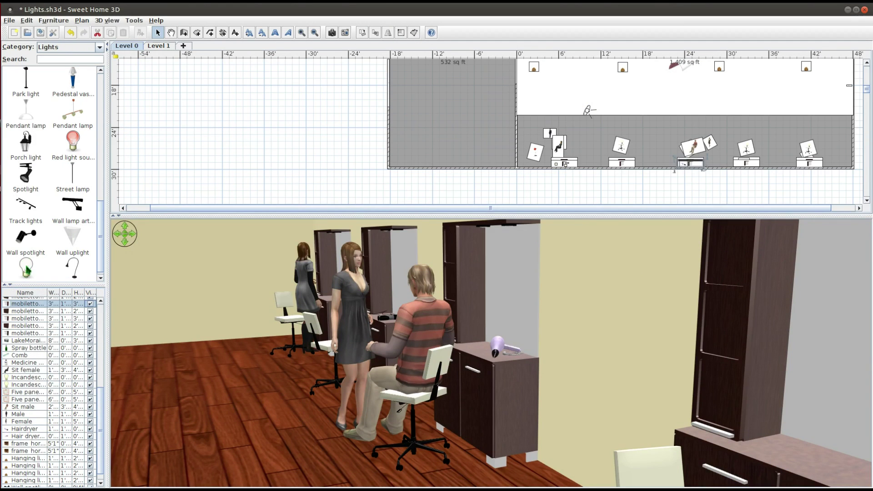
# - Drop a white bulb light against the wall beside a styling station
pyautogui.moveTo(26, 269); pyautogui.dragTo(683, 164)
pyautogui.scroll(-2, 679, 107)
pyautogui.moveTo(680, 107); pyautogui.dragTo(685, 114)
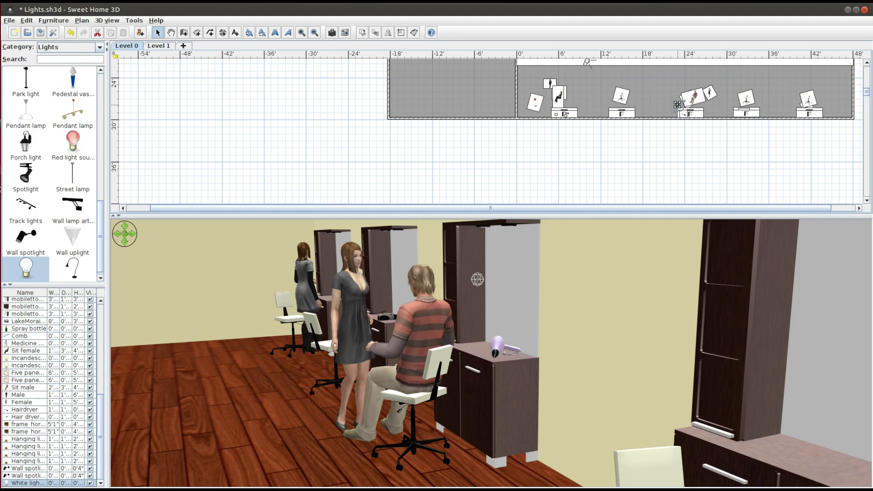
pyautogui.click(417, 336)
pyautogui.moveTo(417, 340); pyautogui.dragTo(423, 331)
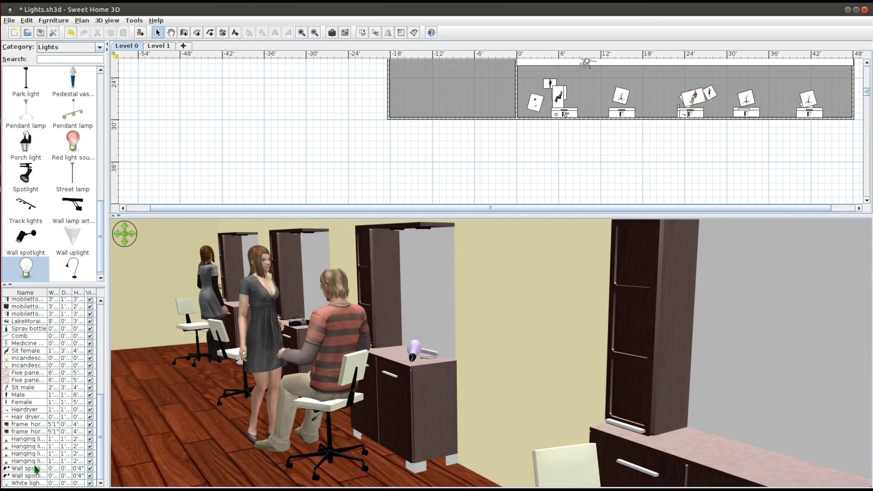
# - In aerial view, slide the white bulb along the wall and set its elevation to 5'10"
pyautogui.click(22, 476)
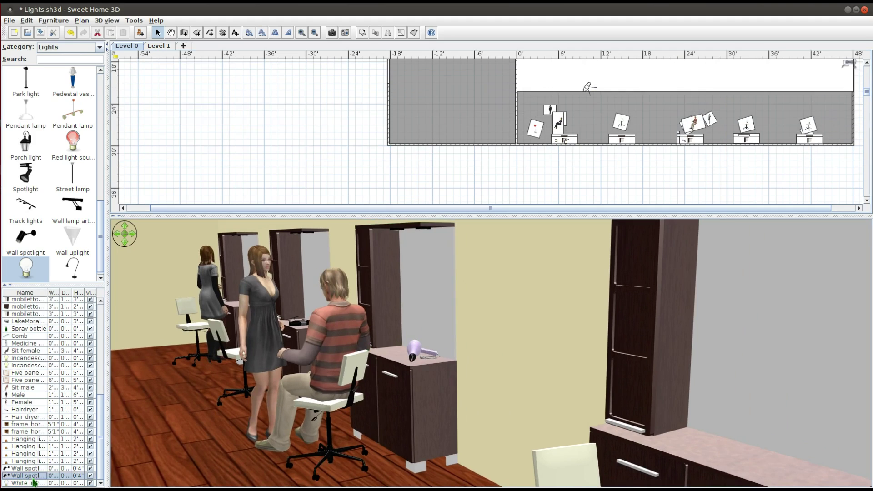
pyautogui.rightClick(505, 309)
pyautogui.click(512, 312)
pyautogui.scroll(5, 461, 364)
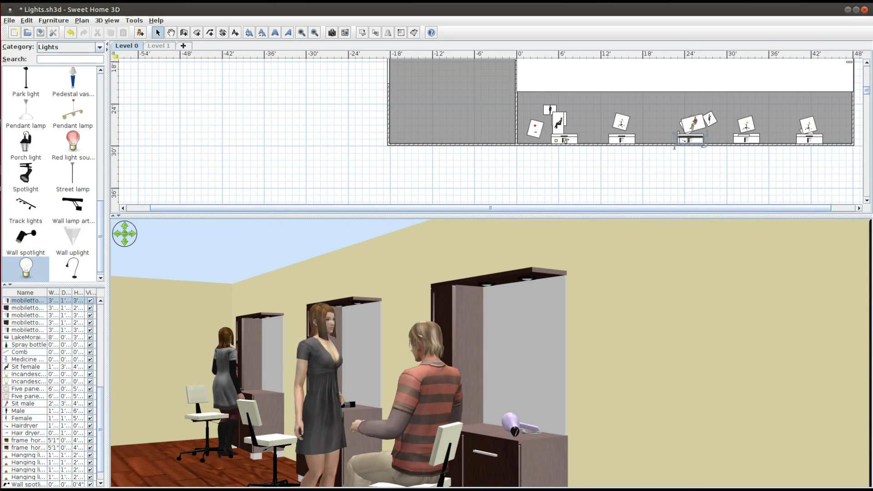
pyautogui.moveTo(102, 433); pyautogui.dragTo(100, 478)
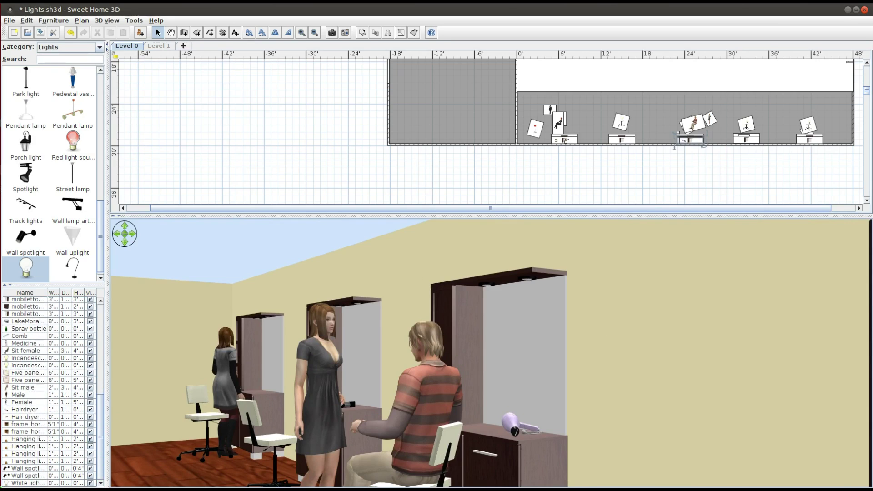
pyautogui.click(23, 484)
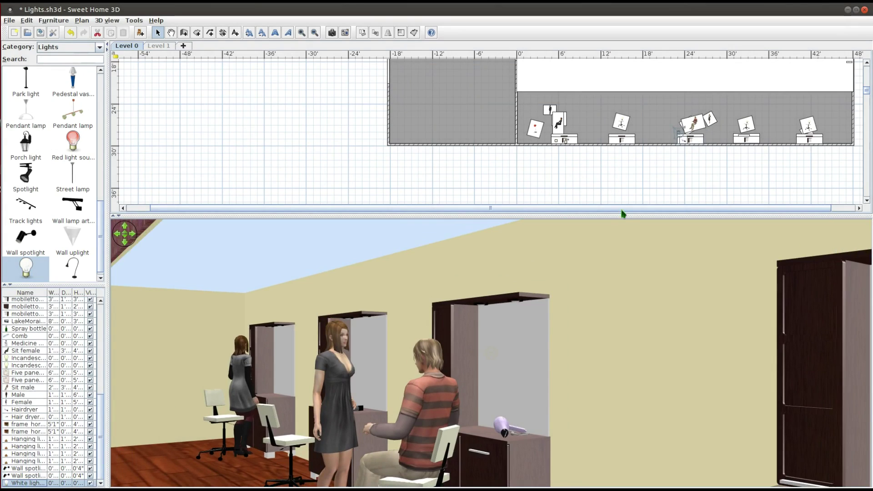
pyautogui.click(679, 132)
pyautogui.moveTo(679, 133)
pyautogui.mouseDown()
pyautogui.moveTo(686, 139)
pyautogui.moveTo(687, 126)
pyautogui.moveTo(689, 138)
pyautogui.mouseUp()
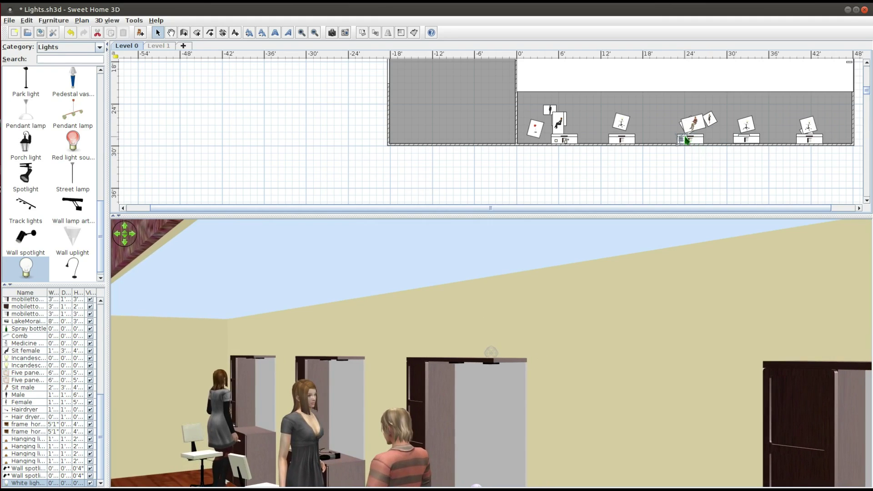
pyautogui.moveTo(680, 141); pyautogui.dragTo(681, 143)
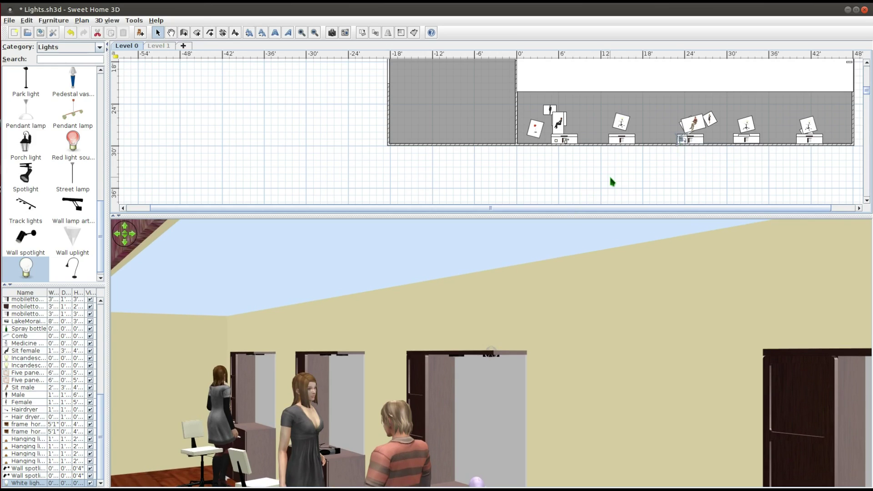
# - Copy the white bulb, shift the copy slightly right, and set its elevation to 5'8"
pyautogui.hotkey('ctrl', 'c')
pyautogui.hotkey('ctrl', 'v')
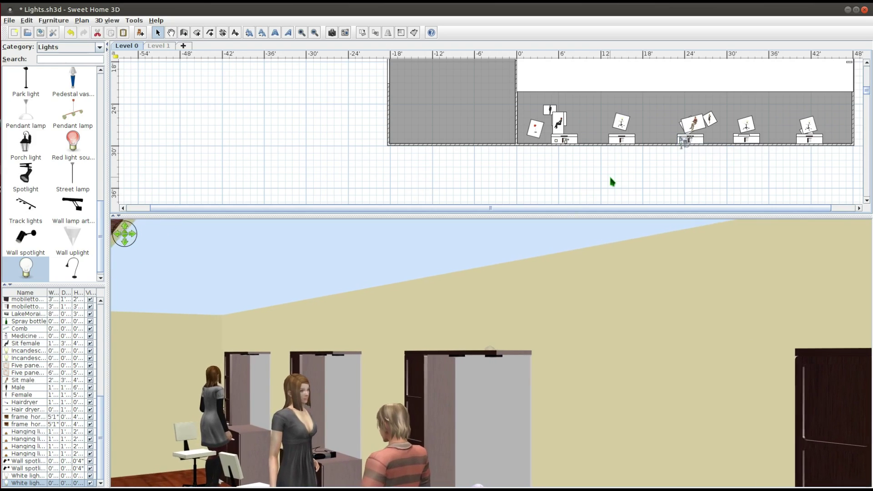
pyautogui.press('Right')
pyautogui.press('Right')
pyautogui.press('Right')
pyautogui.press('Right')
pyautogui.press('Right')
pyautogui.press('Right')
pyautogui.press('Right')
pyautogui.press('Right')
pyautogui.press('Right')
pyautogui.press('Right')
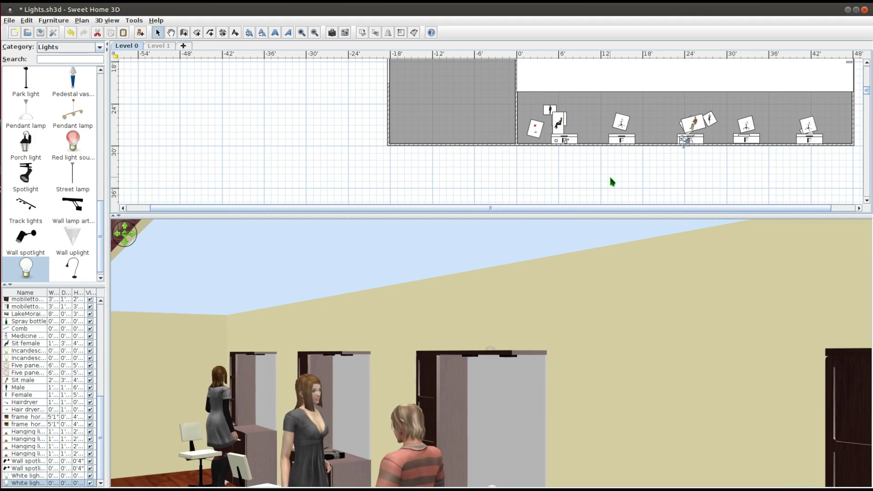
pyautogui.press('Right')
pyautogui.press('Right')
pyautogui.press('Right')
pyautogui.press('Right')
pyautogui.press('Right')
pyautogui.press('Right')
pyautogui.press('Right')
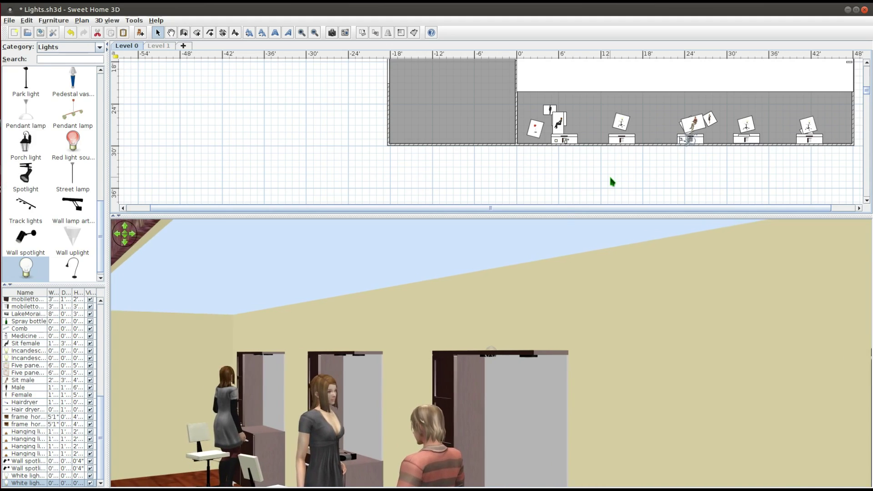
pyautogui.press('Right')
pyautogui.press('Right')
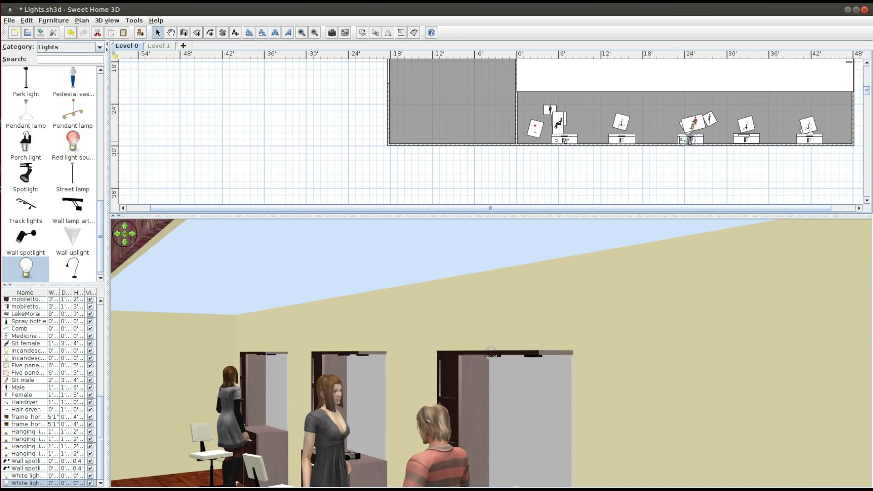
pyautogui.moveTo(689, 140); pyautogui.dragTo(690, 142)
pyautogui.moveTo(328, 395); pyautogui.dragTo(351, 410)
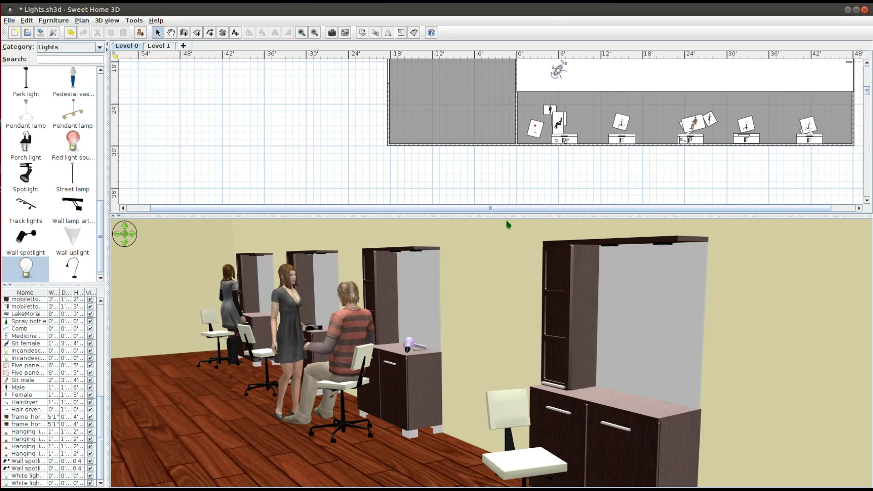
pyautogui.moveTo(507, 215); pyautogui.dragTo(508, 108)
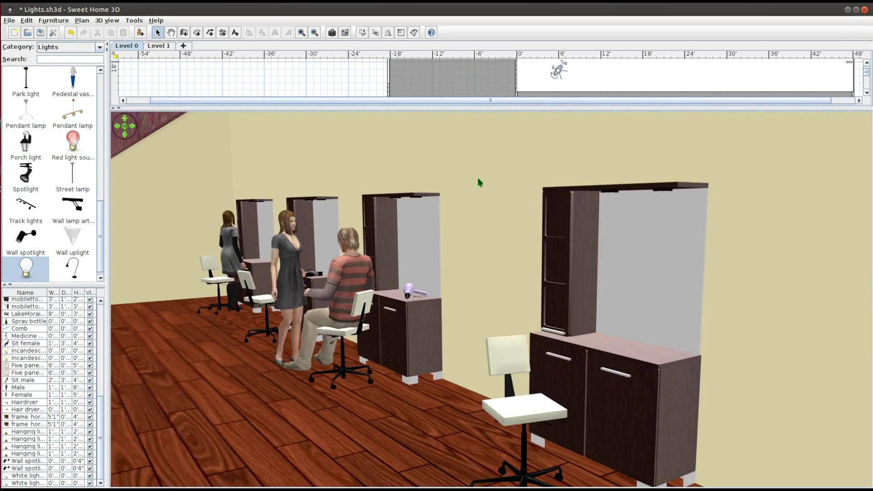
pyautogui.rightClick(426, 284)
pyautogui.click(463, 380)
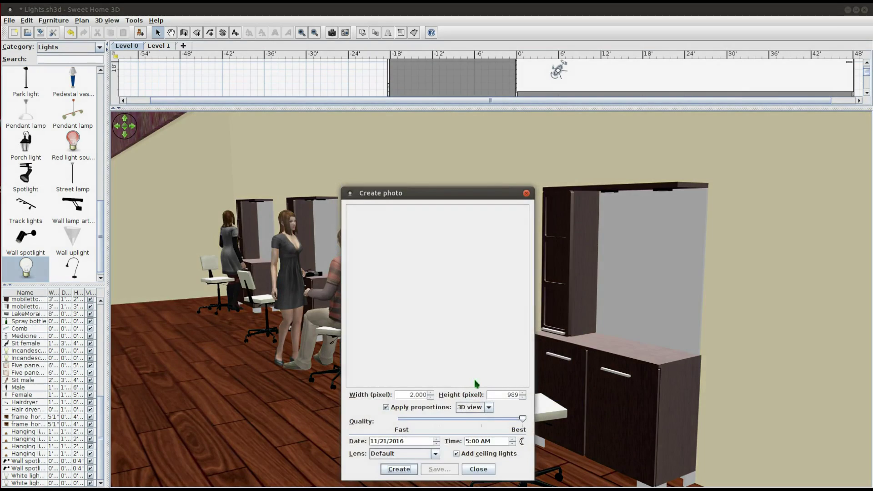
pyautogui.click(410, 394)
pyautogui.press('Delete')
pyautogui.write('1')
pyautogui.click(411, 470)
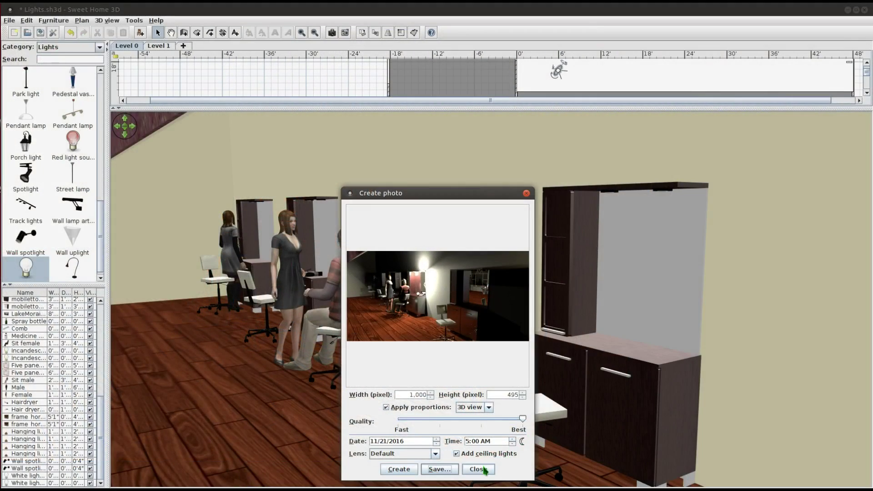
pyautogui.click(485, 470)
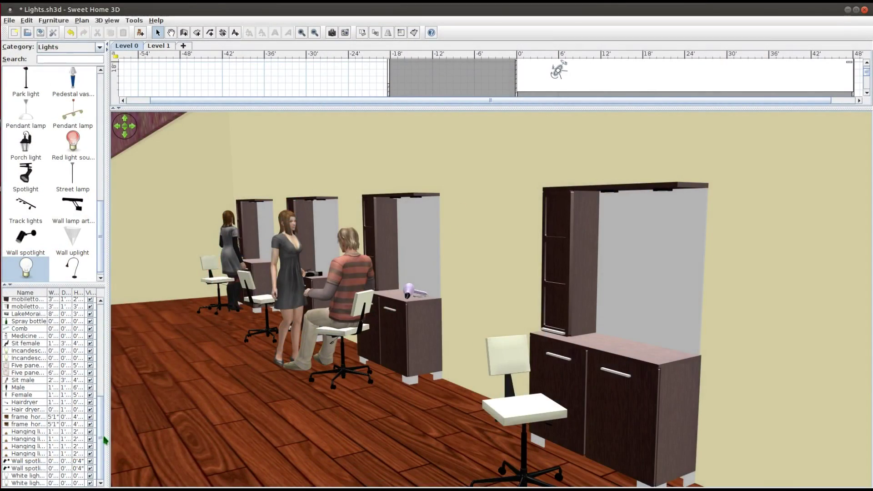
# - Set Light power to 20% on both White light source bulbs, previously at 50%
pyautogui.doubleClick(10, 476)
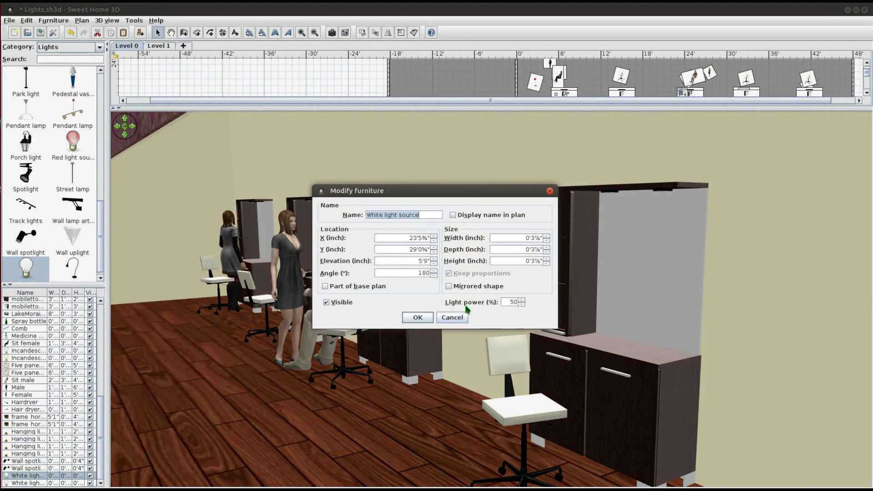
pyautogui.click(509, 302)
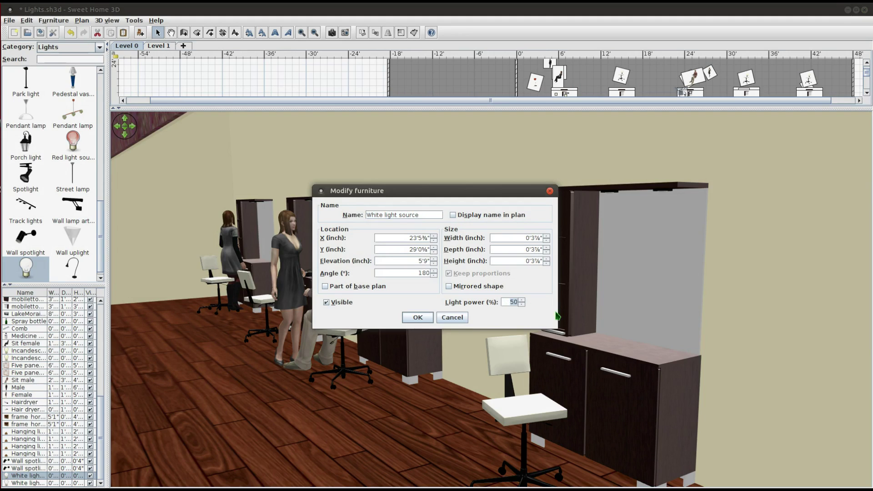
pyautogui.click(418, 317)
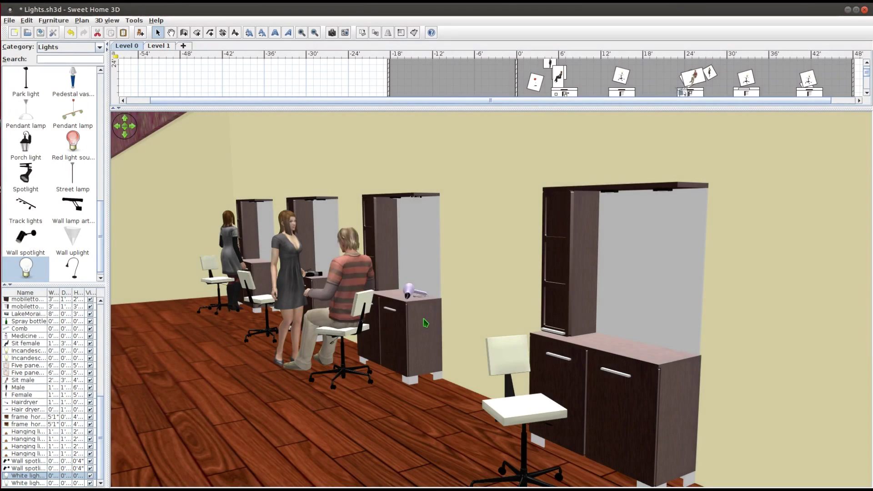
pyautogui.click(19, 483)
pyautogui.doubleClick(16, 484)
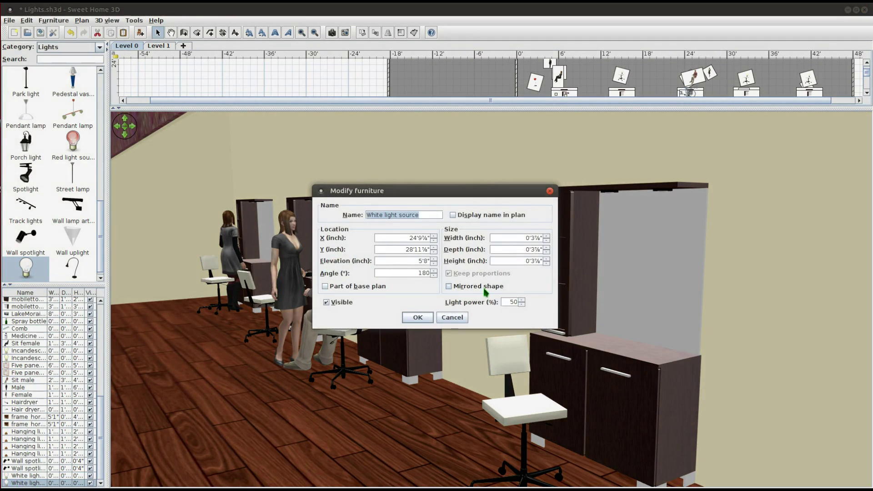
pyautogui.click(514, 303)
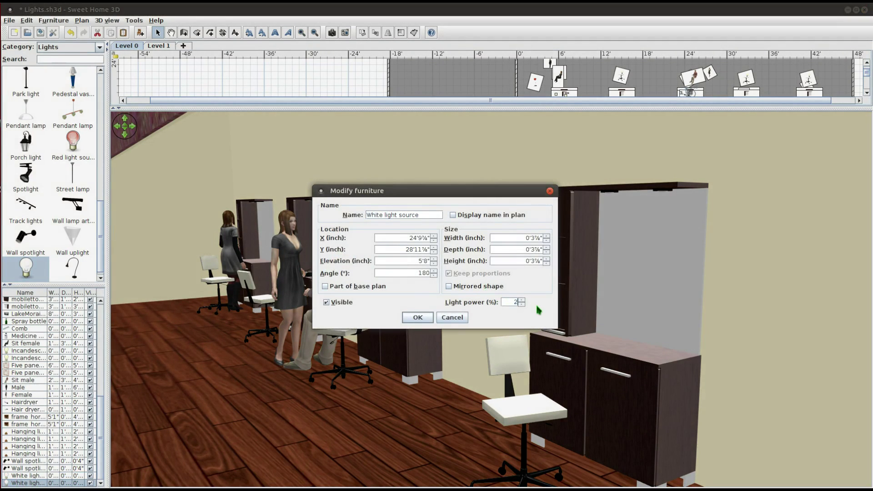
pyautogui.write('2')
pyautogui.press('Return')
pyautogui.rightClick(446, 301)
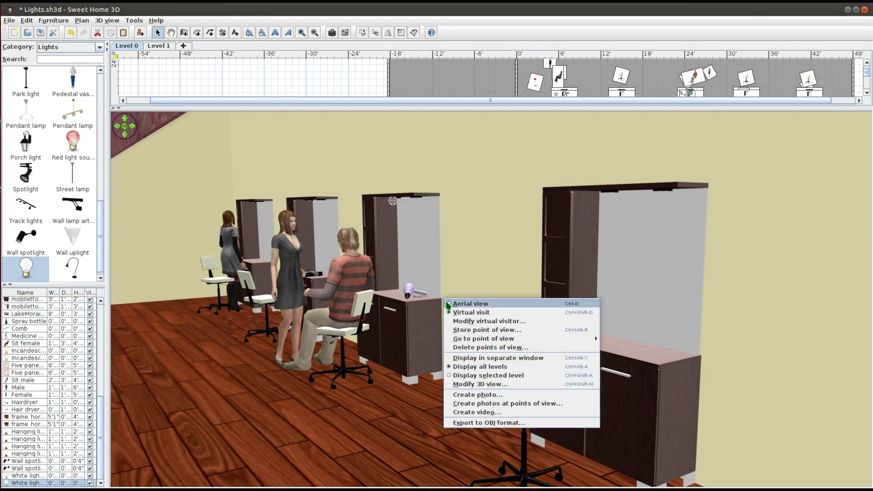
# - Render a 600-pixel-wide night photo of the salon
pyautogui.click(490, 395)
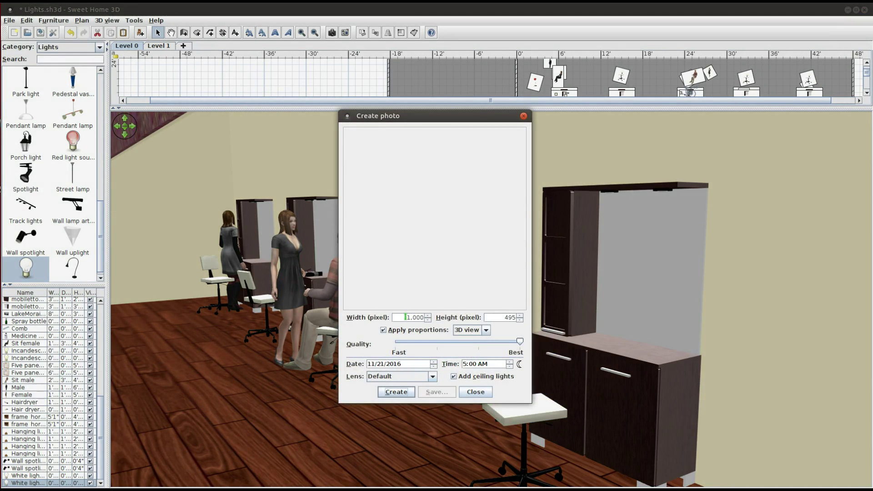
pyautogui.doubleClick(403, 315)
pyautogui.write('6')
pyautogui.click(389, 394)
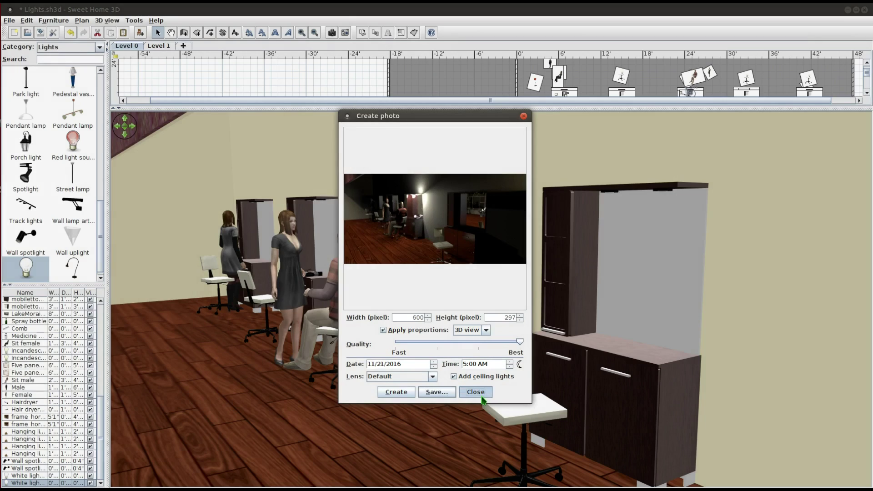
# - Close the photo window and move the observer camera toward the styling stations
pyautogui.click(476, 392)
pyautogui.moveTo(557, 76); pyautogui.dragTo(638, 67)
pyautogui.moveTo(641, 128); pyautogui.dragTo(548, 196)
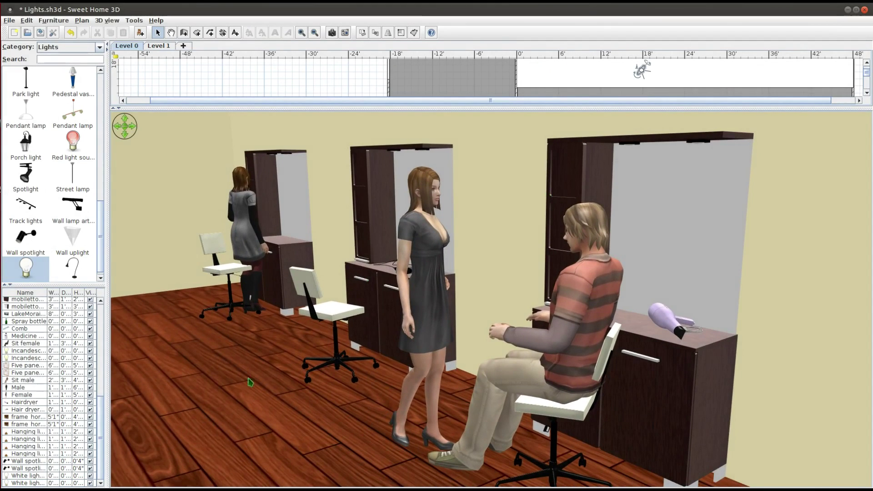
pyautogui.doubleClick(23, 475)
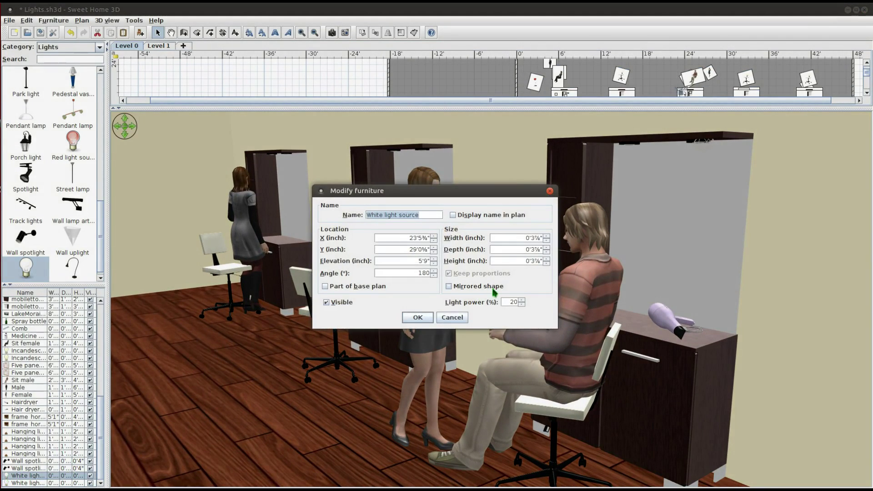
pyautogui.click(513, 302)
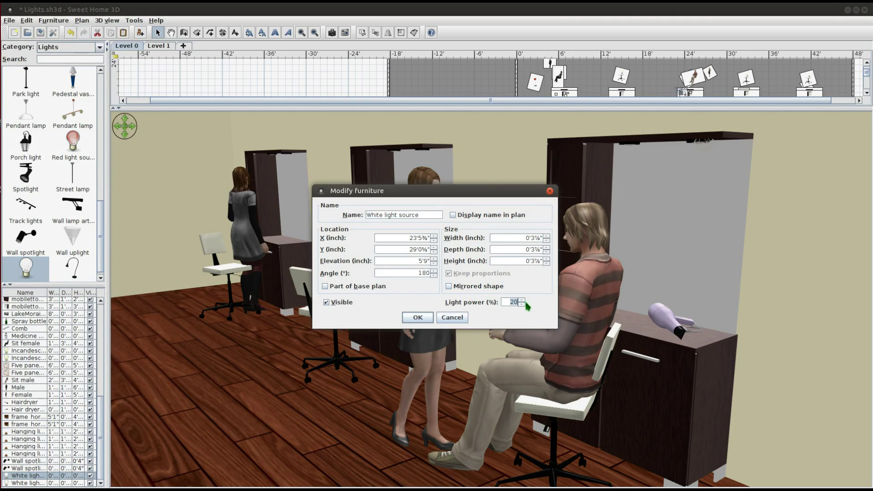
pyautogui.click(418, 318)
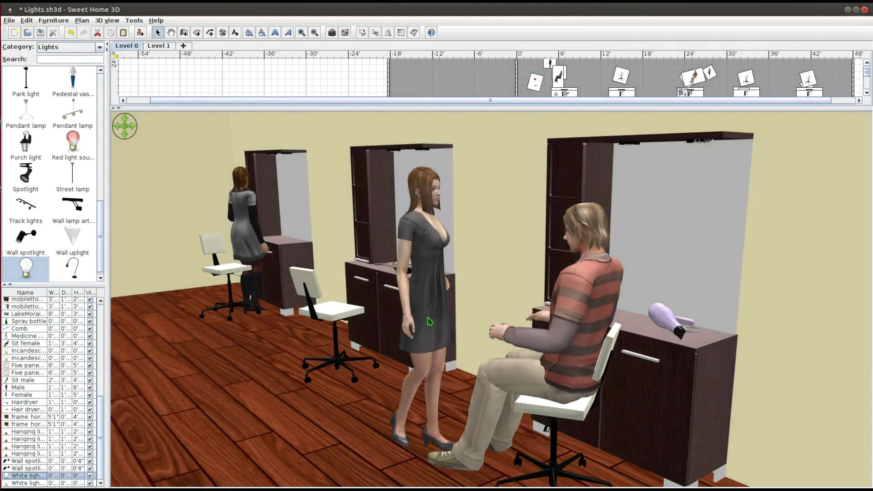
pyautogui.doubleClick(27, 483)
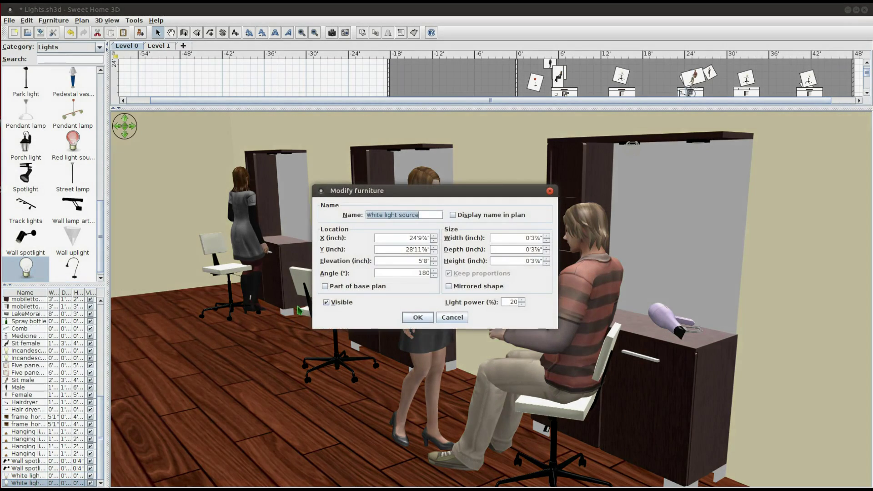
pyautogui.click(507, 302)
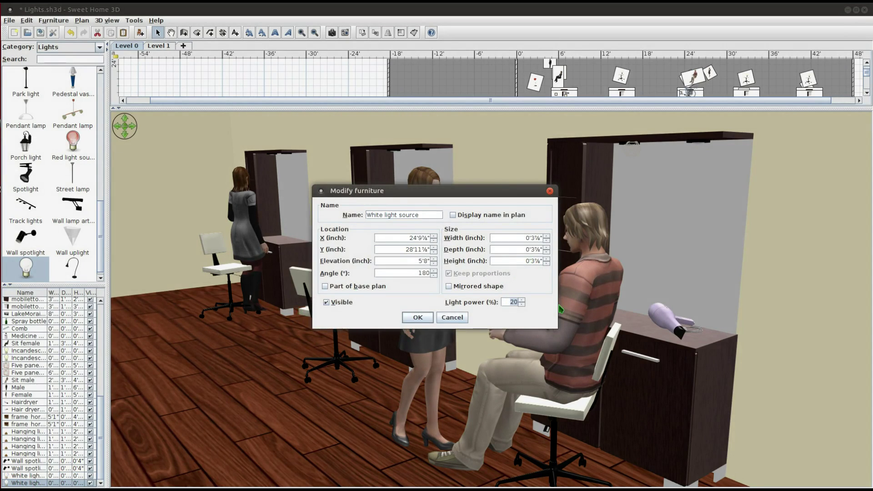
pyautogui.click(423, 317)
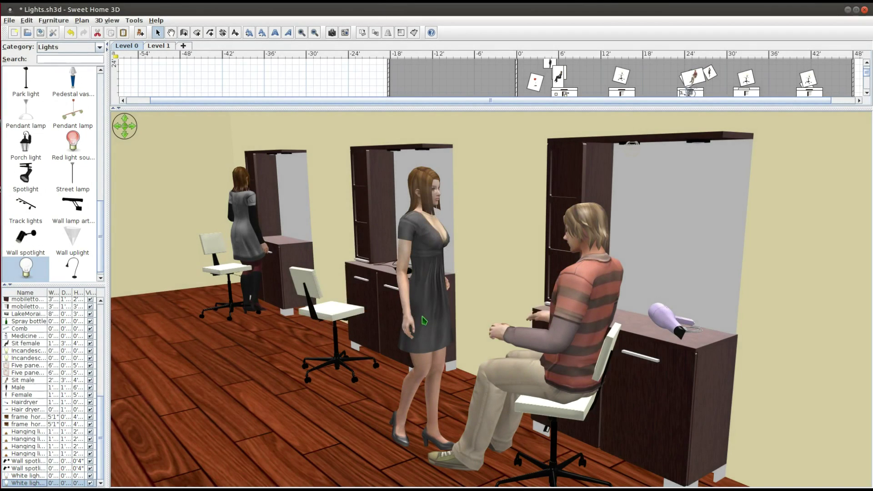
pyautogui.rightClick(503, 327)
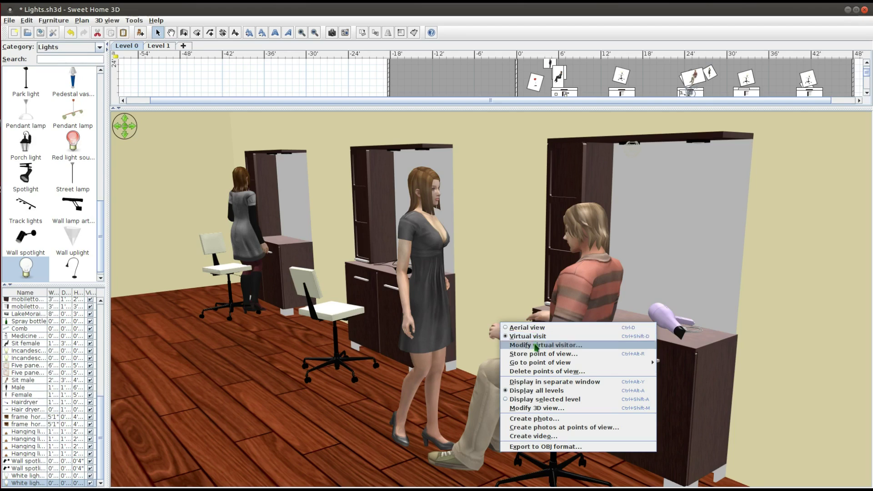
pyautogui.click(535, 418)
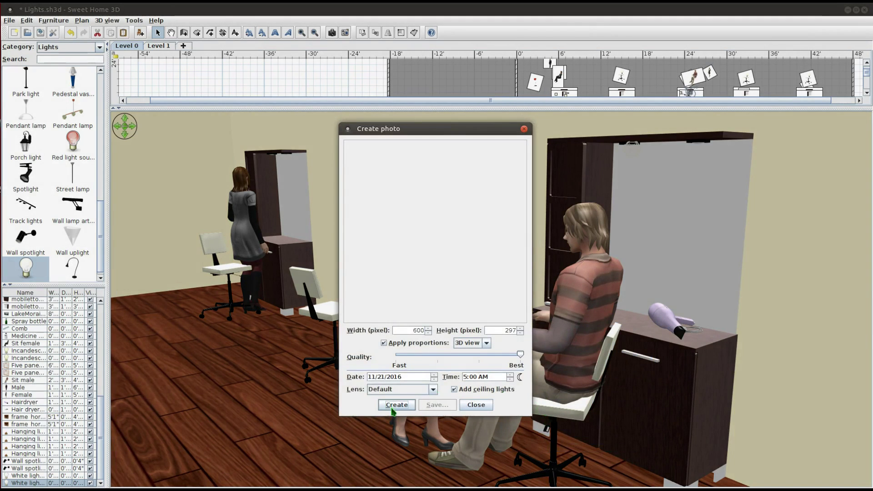
pyautogui.click(392, 406)
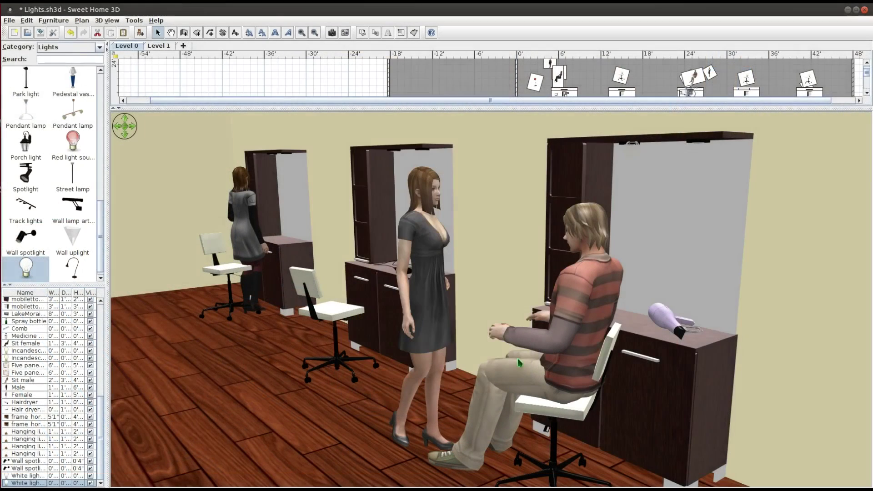
pyautogui.press('Up')
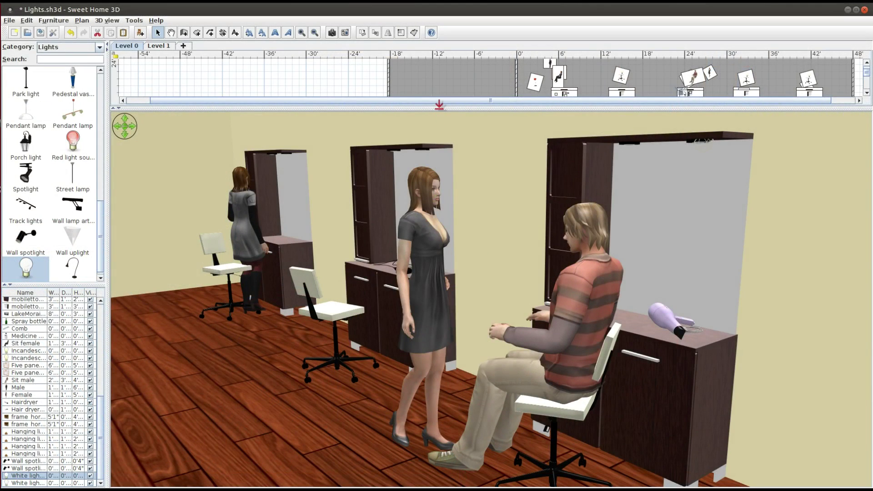
# - Drag six Wall uplights from the Lights catalog along the salon's bottom wall in the plan
pyautogui.moveTo(438, 106); pyautogui.dragTo(425, 271)
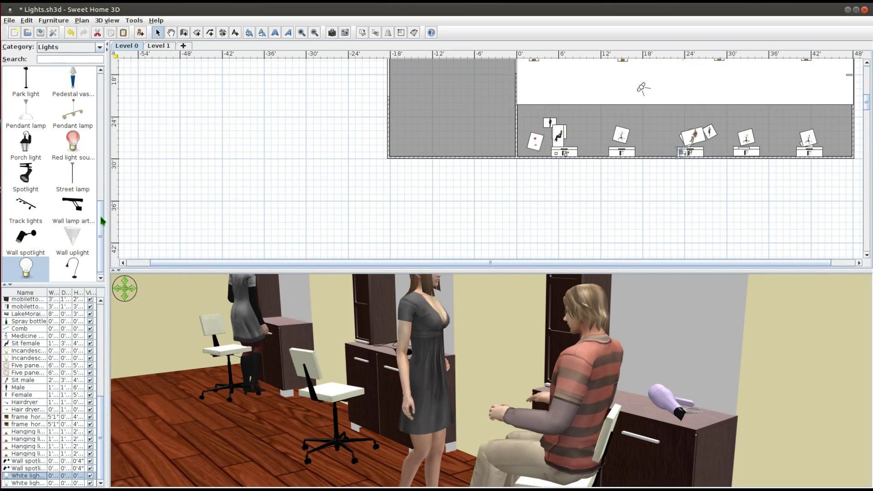
pyautogui.scroll(-1, 102, 221)
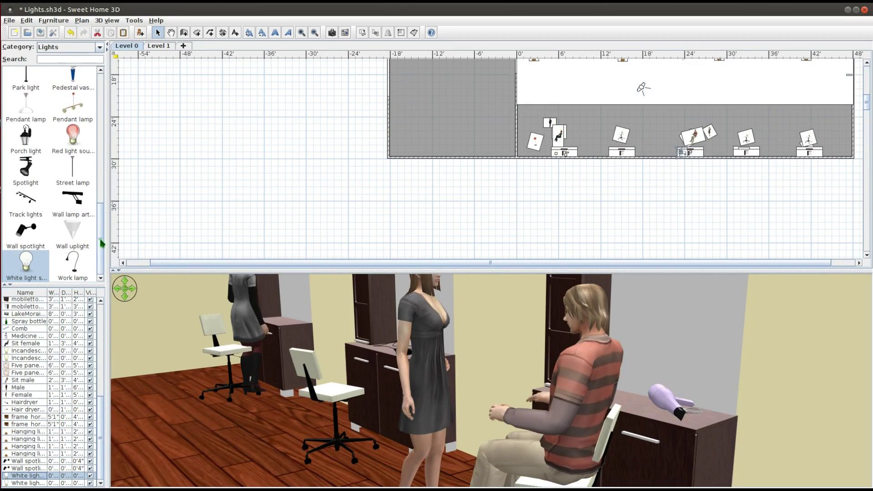
pyautogui.moveTo(81, 233); pyautogui.dragTo(534, 157)
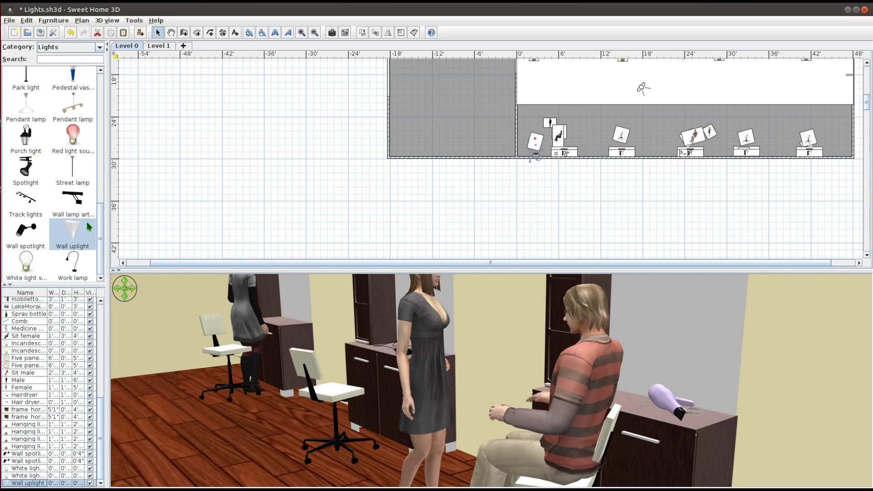
pyautogui.moveTo(87, 226); pyautogui.dragTo(650, 157)
pyautogui.moveTo(80, 231); pyautogui.dragTo(638, 168)
pyautogui.moveTo(717, 150); pyautogui.dragTo(716, 154)
pyautogui.moveTo(81, 230); pyautogui.dragTo(777, 157)
pyautogui.moveTo(75, 237); pyautogui.dragTo(839, 155)
pyautogui.moveTo(627, 267); pyautogui.dragTo(613, 101)
pyautogui.moveTo(576, 220); pyautogui.dragTo(523, 81)
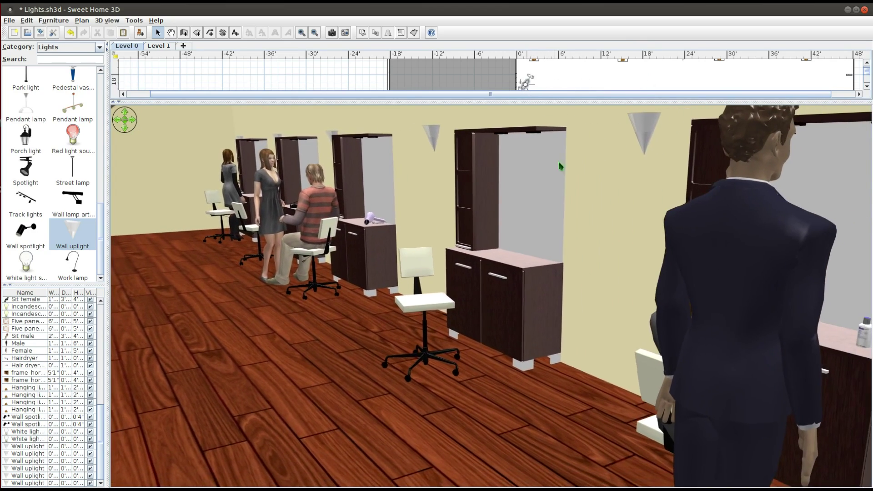
# - Move the virtual visitor in among the styling stations, facing the wall pictures
pyautogui.scroll(3, 696, 341)
pyautogui.moveTo(689, 341); pyautogui.dragTo(586, 122)
pyautogui.moveTo(526, 82); pyautogui.dragTo(522, 76)
pyautogui.moveTo(615, 359); pyautogui.dragTo(562, 367)
pyautogui.scroll(10, 562, 368)
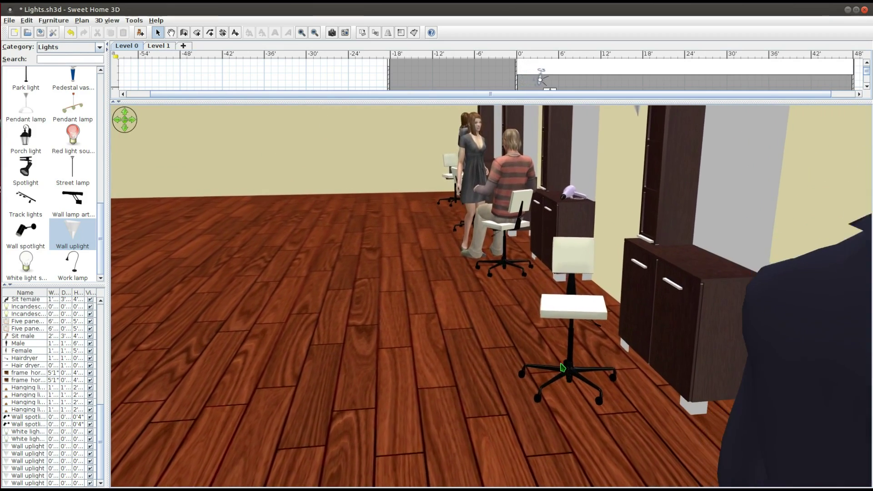
pyautogui.scroll(1, 562, 367)
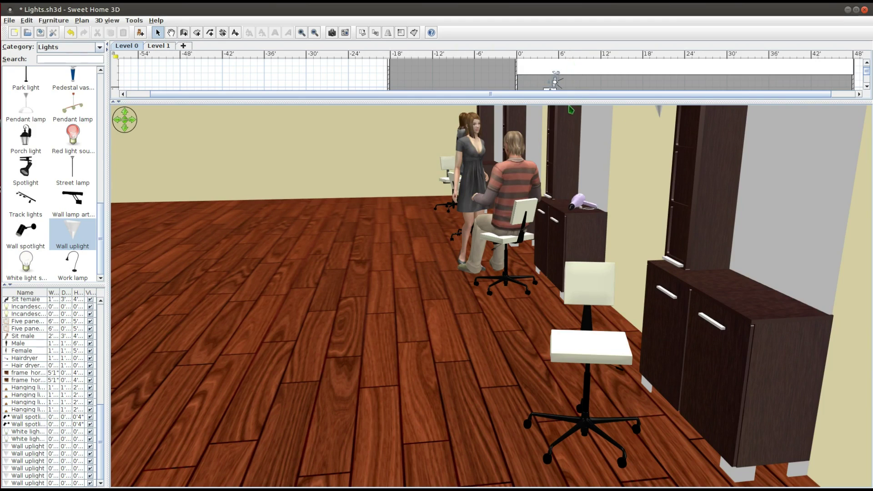
# - Enlarge the 3D view and store the current point of view under its default name
pyautogui.moveTo(569, 99); pyautogui.dragTo(569, 65)
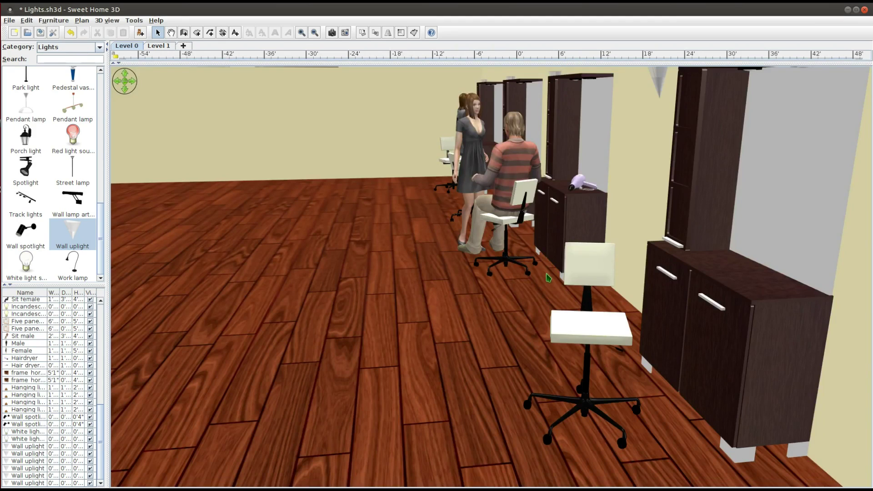
pyautogui.scroll(-3, 551, 233)
pyautogui.rightClick(544, 264)
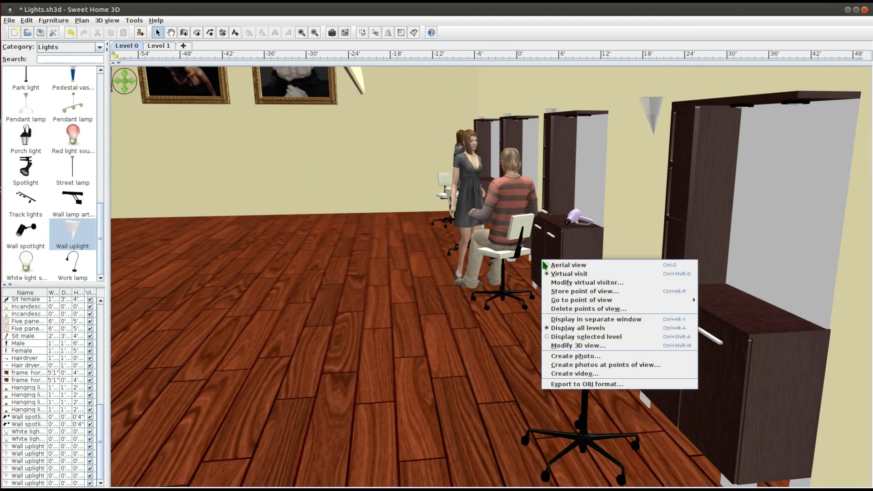
pyautogui.click(591, 291)
pyautogui.click(418, 275)
pyautogui.rightClick(424, 278)
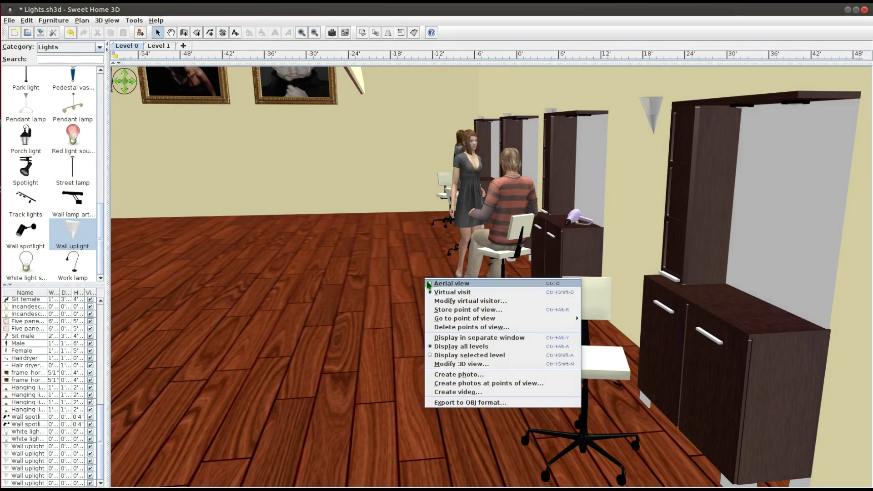
# - Render a 600 × 332 photo of the salon from the 3D view
pyautogui.click(475, 374)
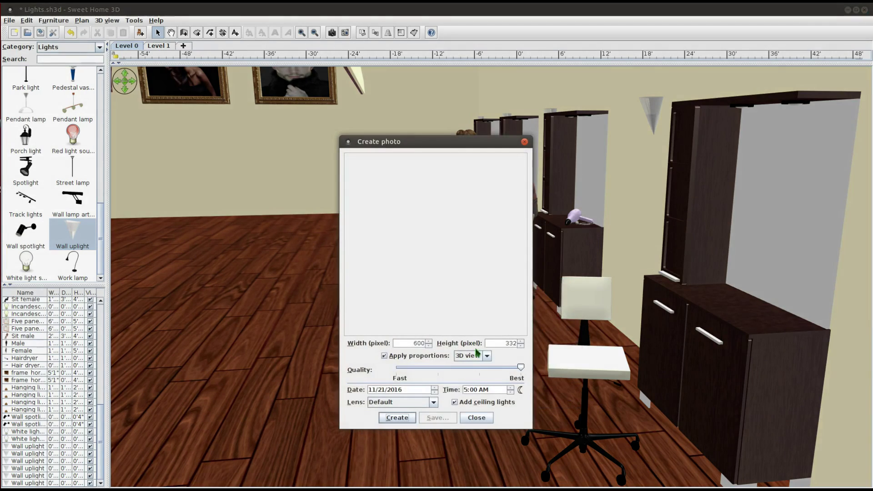
pyautogui.click(411, 419)
pyautogui.moveTo(483, 475)
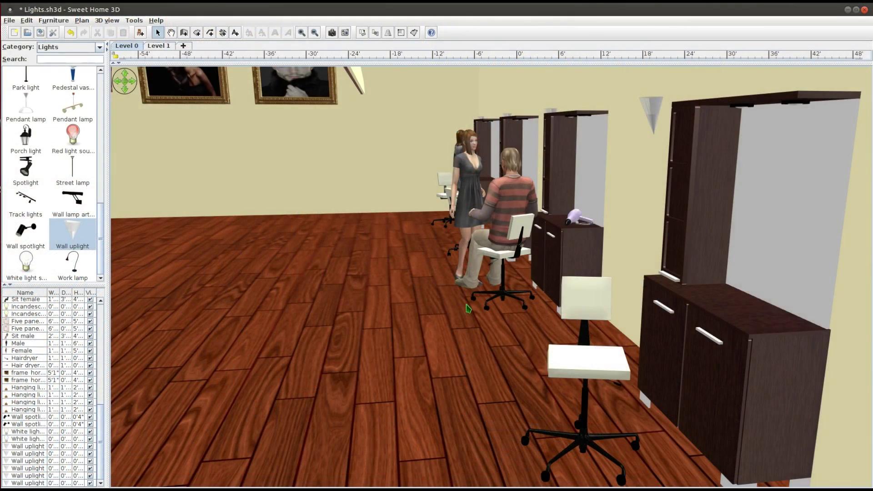
# - Jump the 3D view to a saved point of view along the styling stations
pyautogui.rightClick(467, 305)
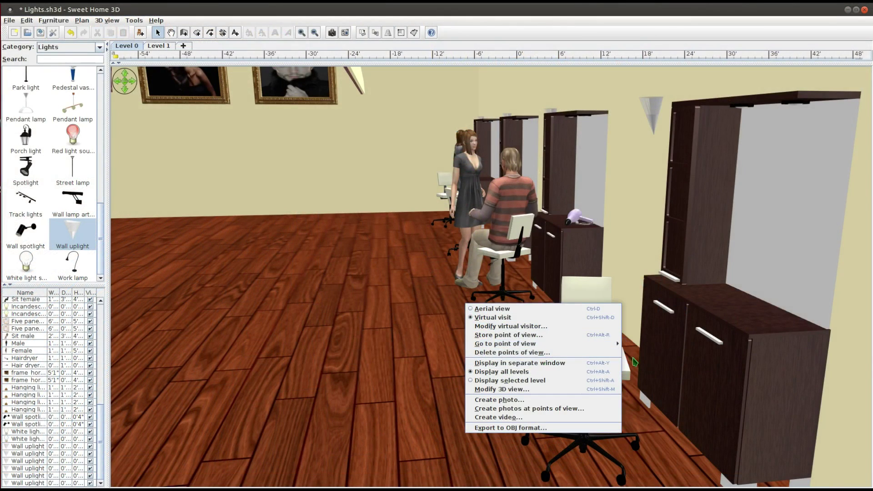
pyautogui.moveTo(616, 348)
pyautogui.click(655, 361)
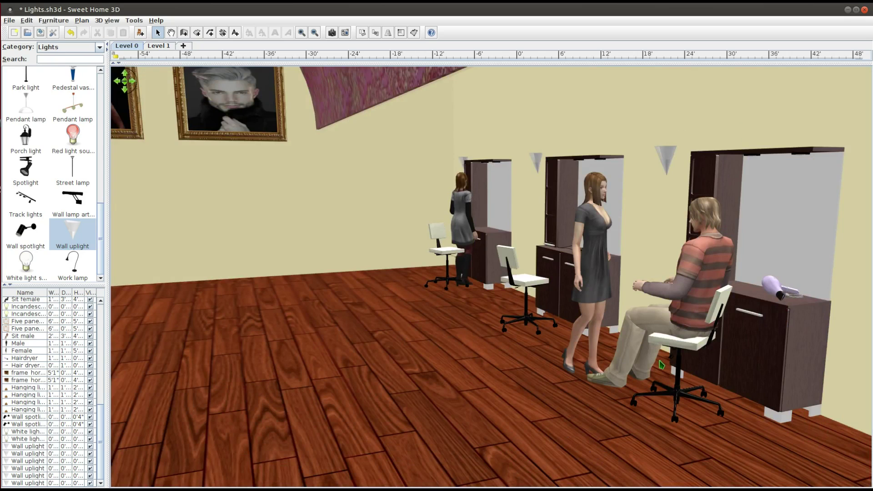
# - Stop the 400-wide test render and re-render the salon photo at 1000 × 554 pixels
pyautogui.rightClick(507, 338)
pyautogui.click(549, 433)
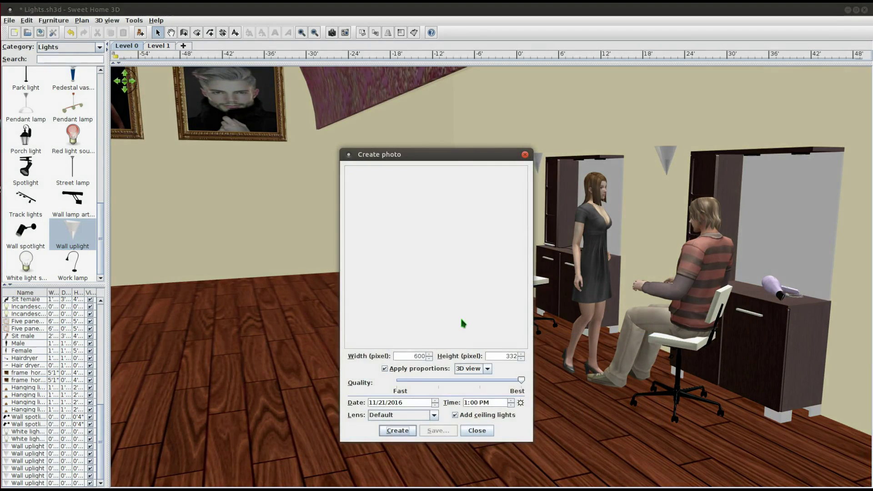
pyautogui.moveTo(410, 356); pyautogui.dragTo(435, 359)
pyautogui.click(398, 431)
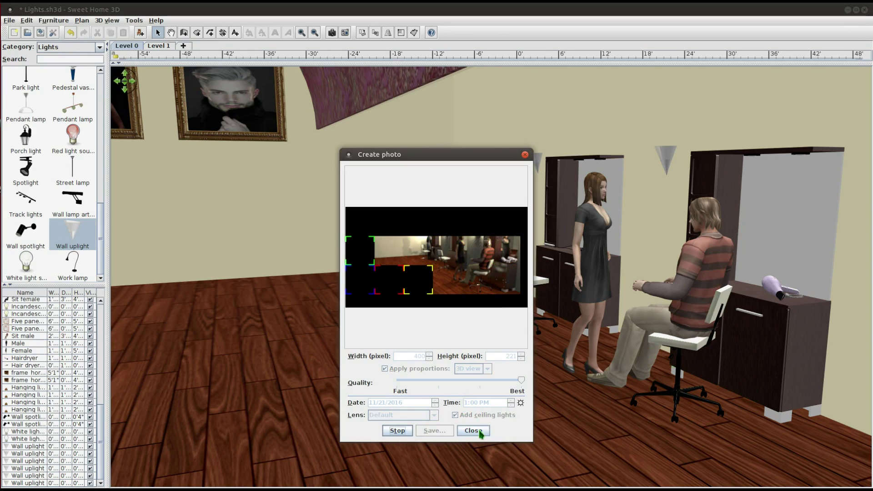
pyautogui.click(394, 430)
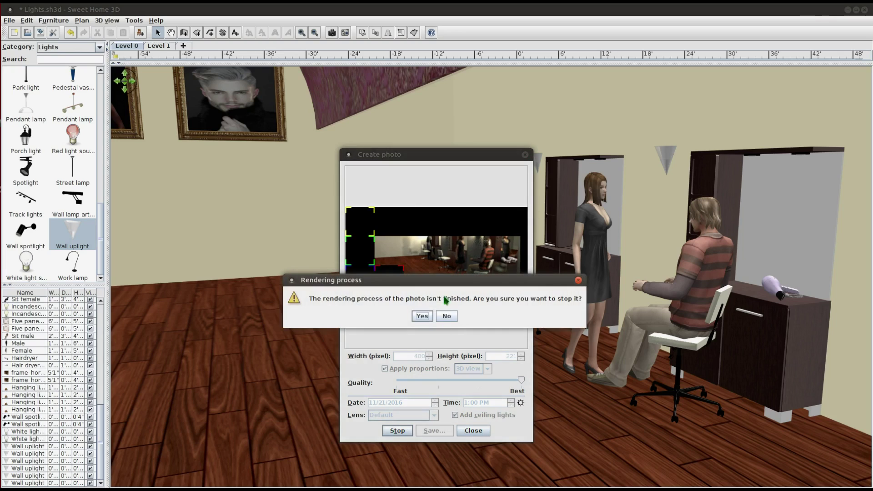
pyautogui.click(427, 315)
pyautogui.doubleClick(421, 357)
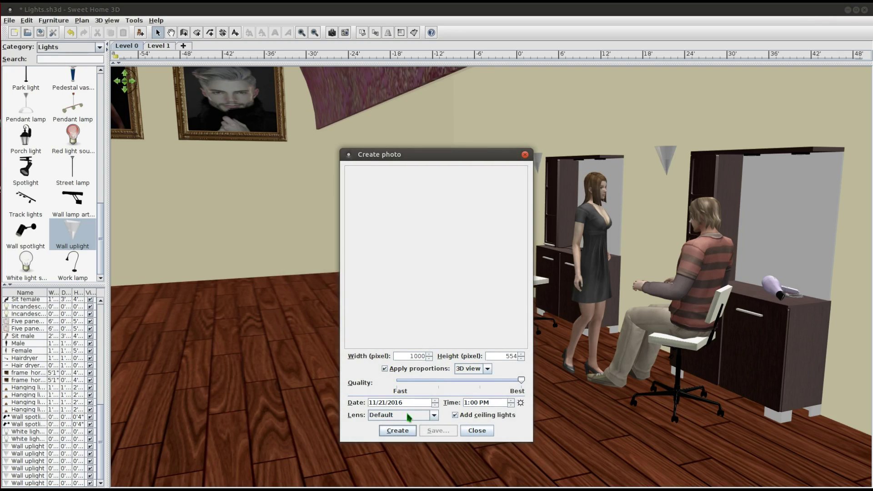
pyautogui.click(407, 430)
# - Close the 1000-pixel photo window and scroll the Lights catalog back to the top
pyautogui.moveTo(515, 479)
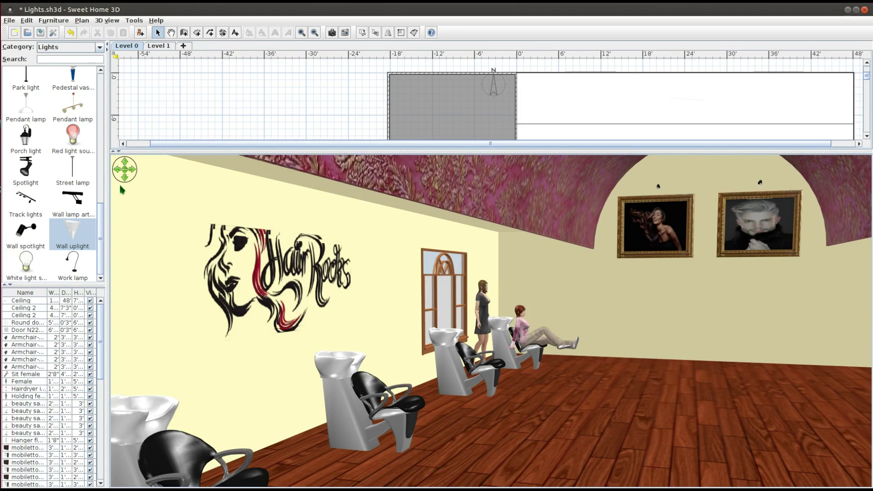
pyautogui.moveTo(101, 240); pyautogui.dragTo(117, 104)
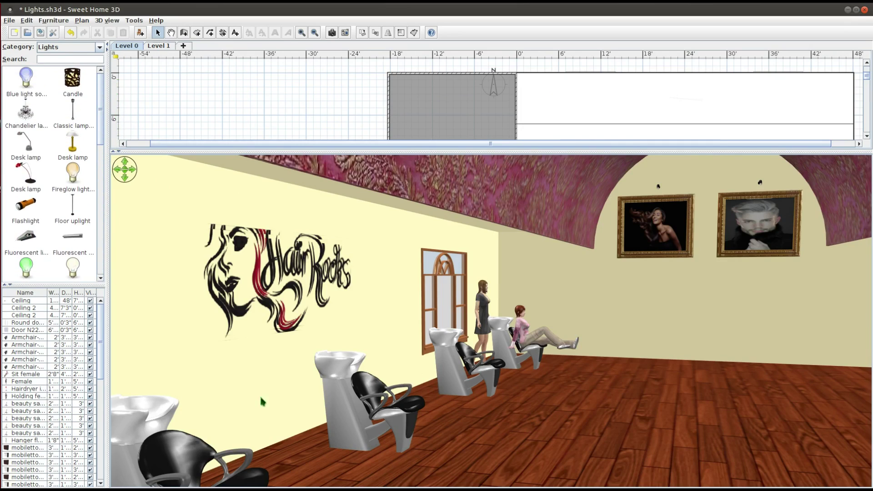
# - Search the free 3D models site for 'lights' and download the Ceiling lamp model
pyautogui.moveTo(417, 473)
pyautogui.click(418, 400)
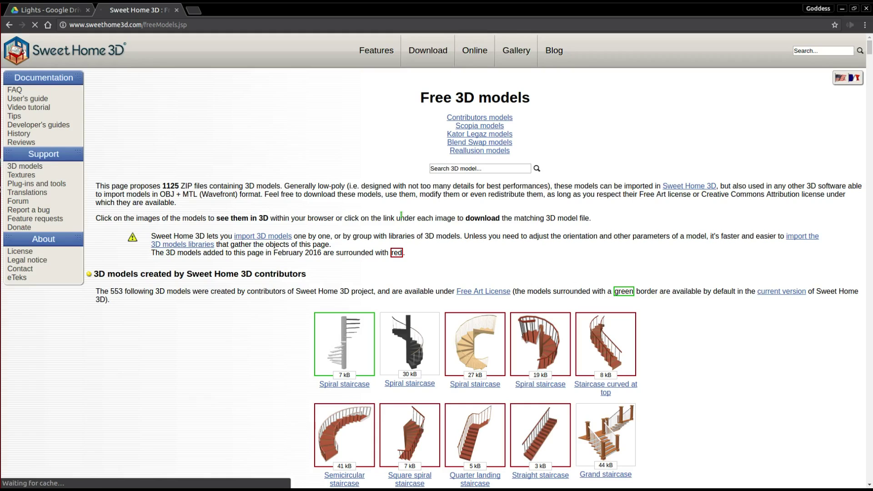
pyautogui.click(470, 169)
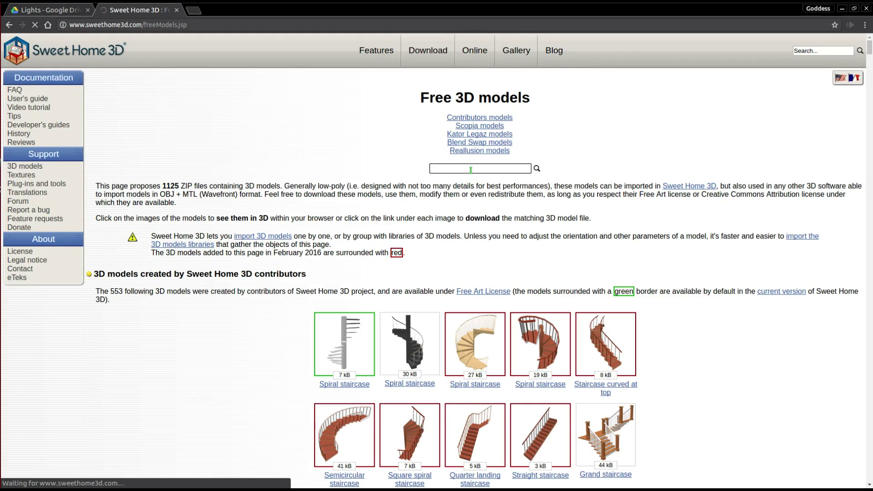
pyautogui.write('lights')
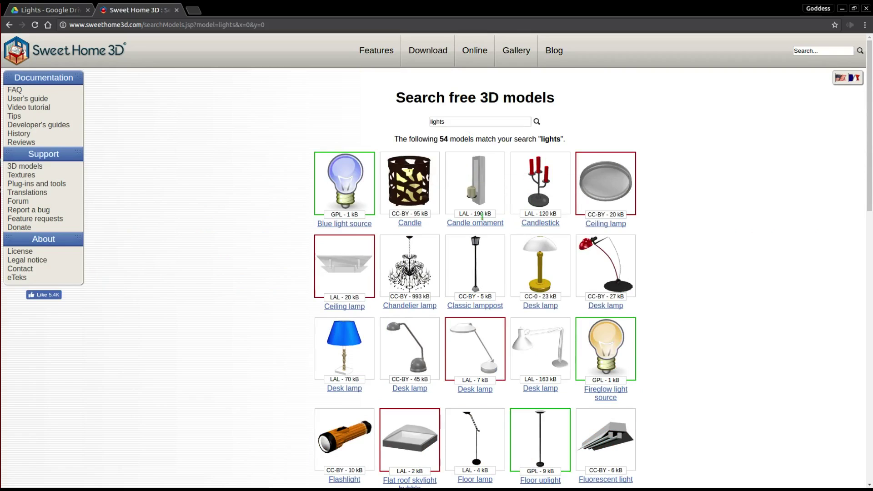
pyautogui.click(345, 273)
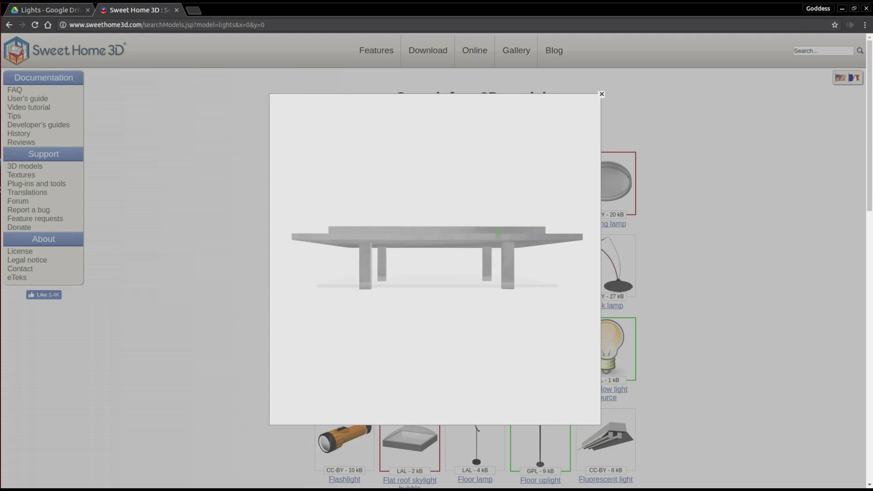
pyautogui.moveTo(504, 233); pyautogui.dragTo(440, 210)
pyautogui.click(601, 95)
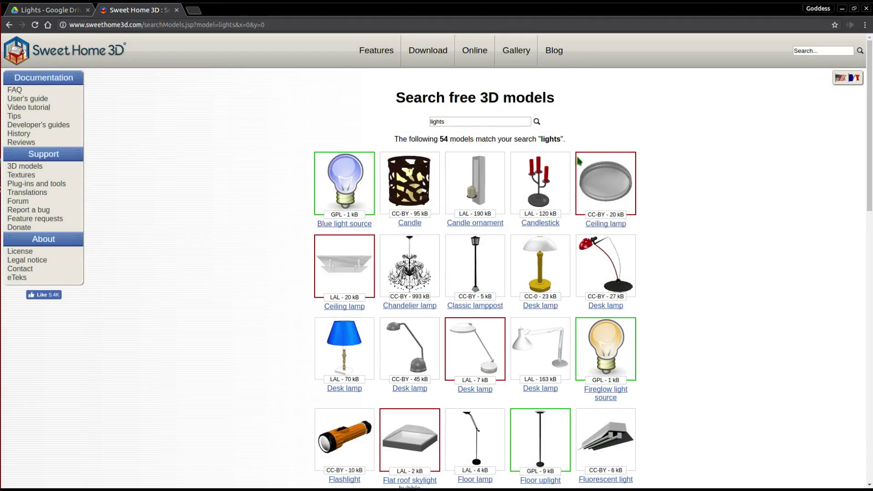
pyautogui.click(344, 306)
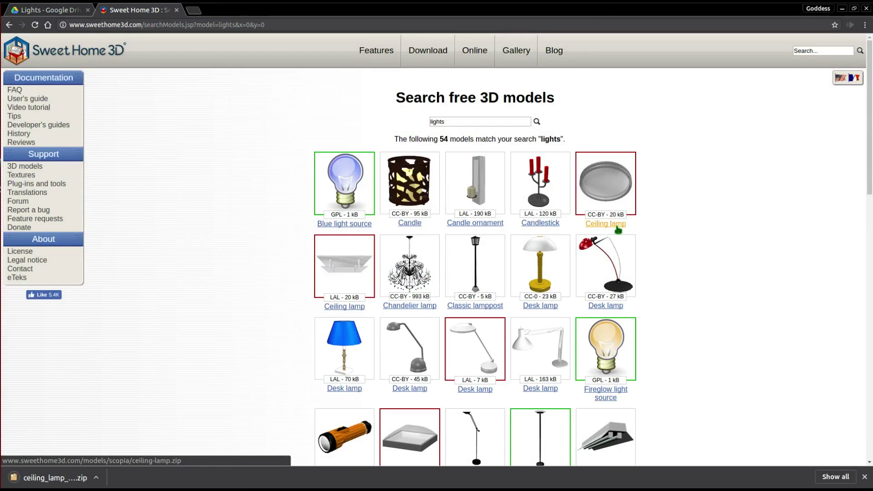
# - Extract ceiling_lamp_globo_feria.zip in Downloads and return to Sweet Home 3D
pyautogui.moveTo(392, 481)
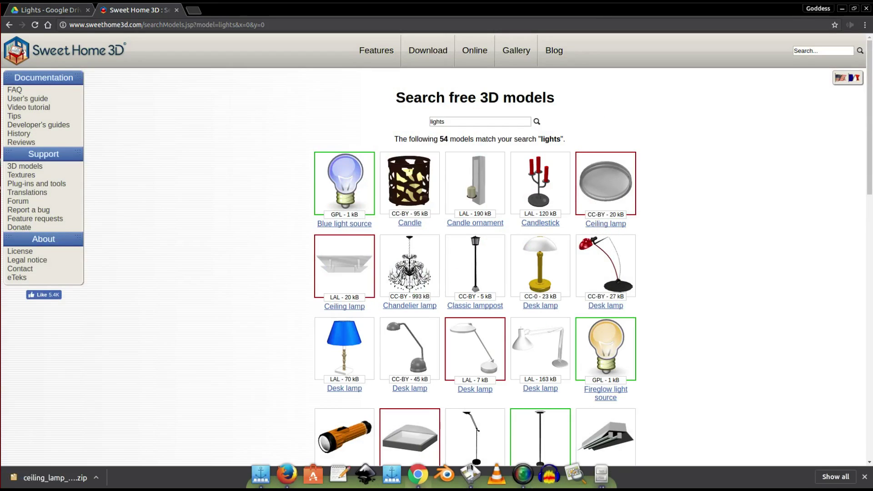
pyautogui.click(601, 475)
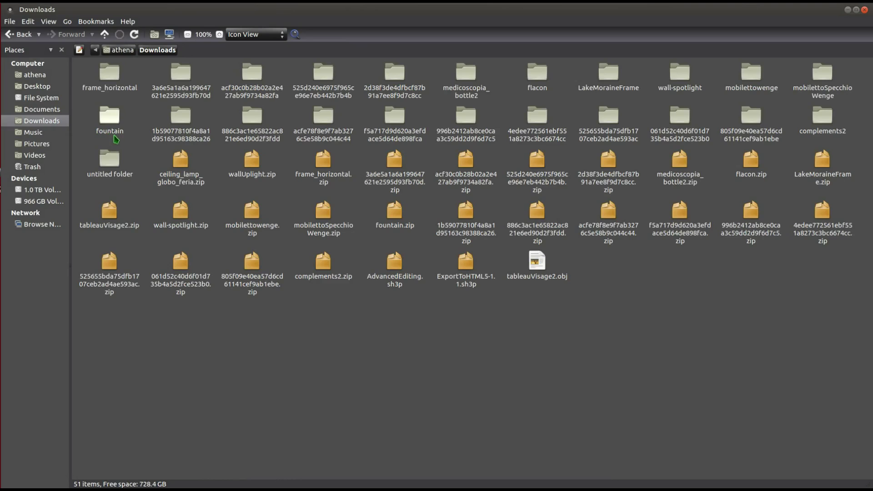
pyautogui.rightClick(183, 170)
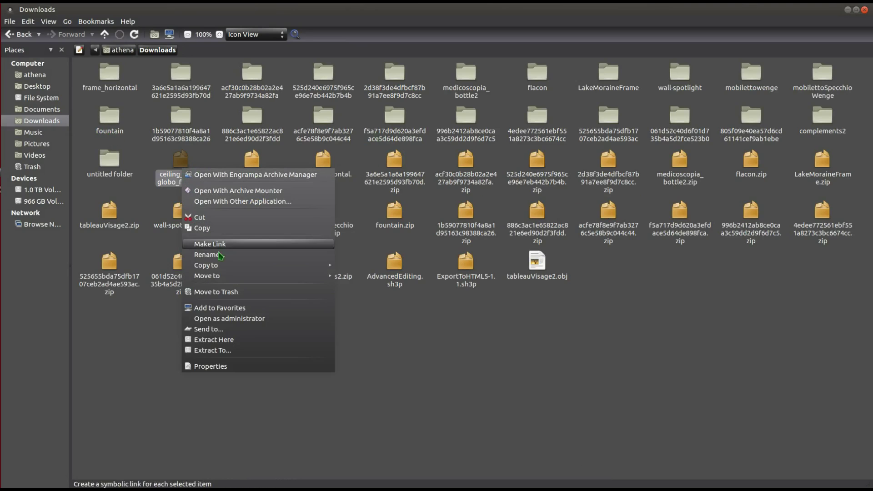
pyautogui.click(218, 340)
pyautogui.moveTo(524, 477)
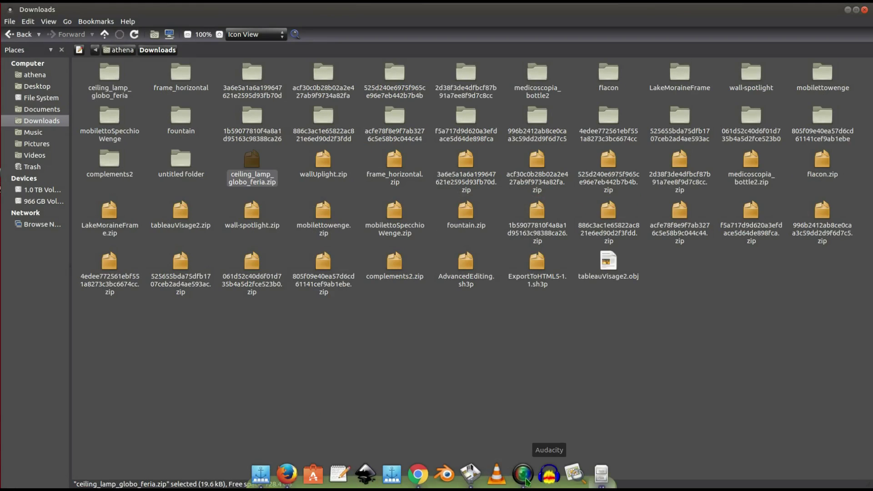
pyautogui.click(470, 399)
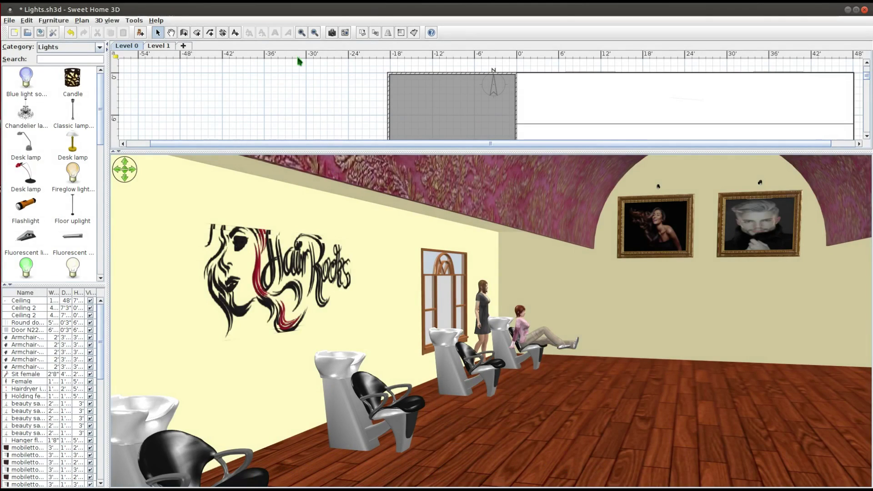
# - Start Import furniture and load the ceiling_lamp_globo_feria .obj model from Downloads
pyautogui.click(80, 21)
pyautogui.moveTo(54, 20)
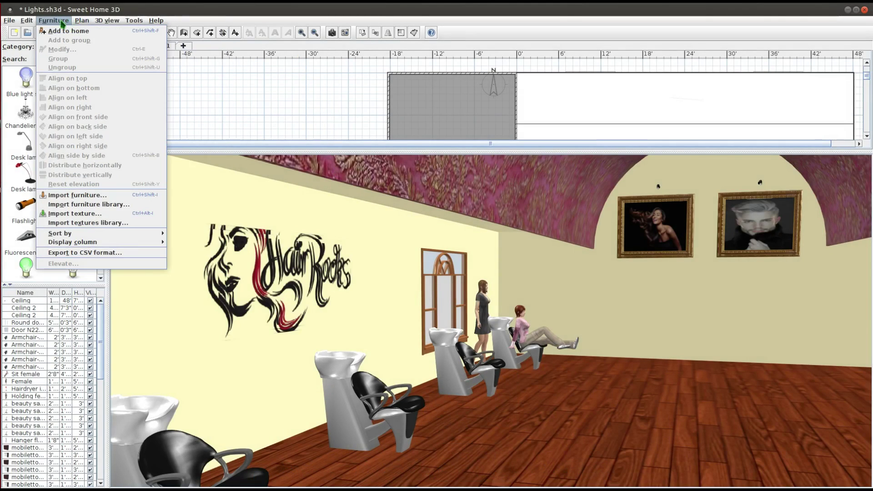
pyautogui.click(87, 198)
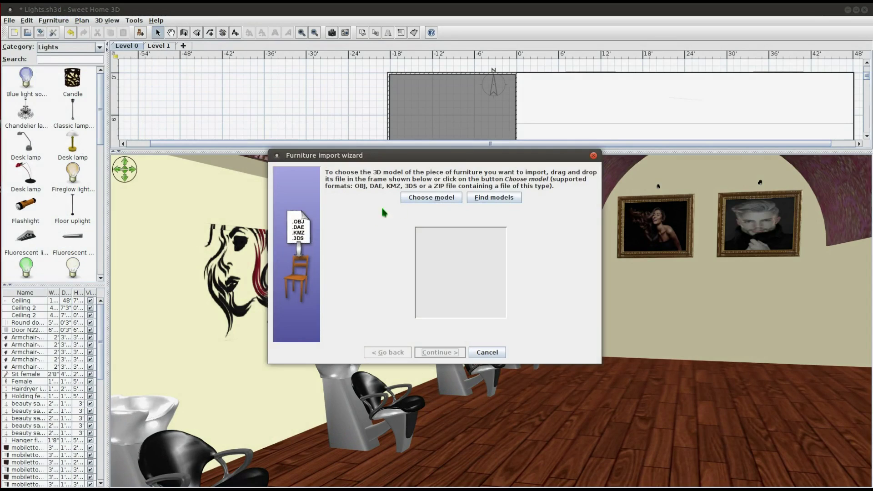
pyautogui.click(409, 203)
pyautogui.click(511, 198)
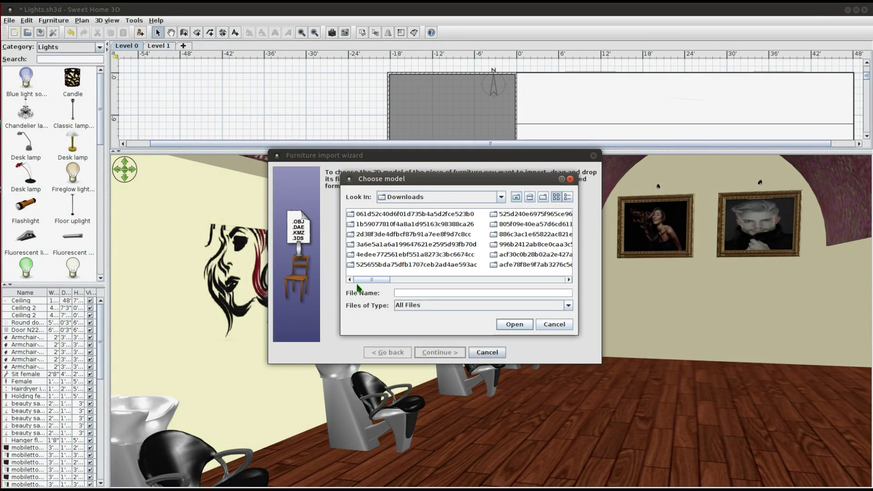
pyautogui.moveTo(360, 283); pyautogui.dragTo(393, 288)
pyautogui.click(480, 218)
pyautogui.doubleClick(481, 218)
pyautogui.click(419, 227)
pyautogui.click(506, 325)
# - Finish the import wizard, adding the lamp to the catalog under Lights
pyautogui.click(439, 354)
pyautogui.click(439, 352)
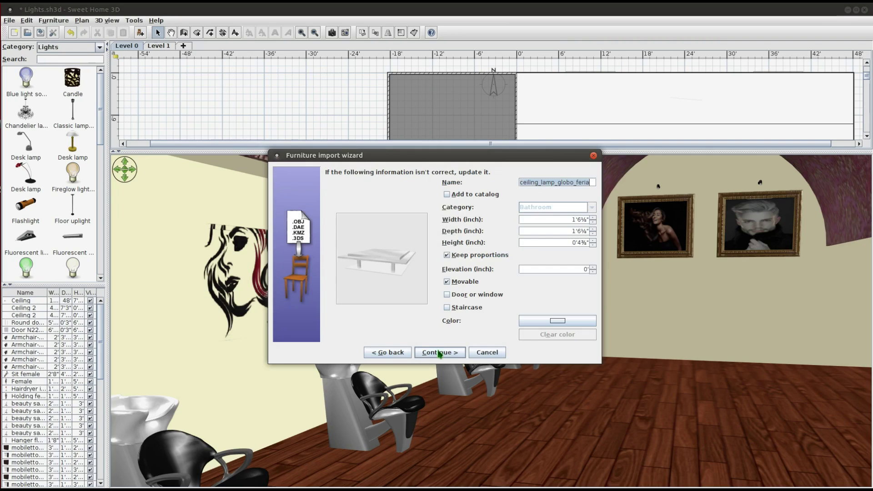
pyautogui.click(454, 196)
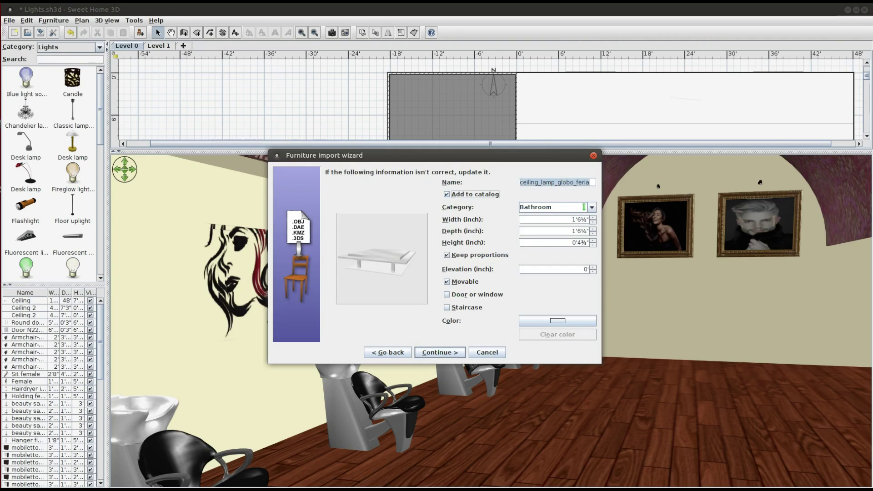
pyautogui.click(592, 207)
pyautogui.click(556, 264)
pyautogui.click(459, 354)
pyautogui.click(450, 355)
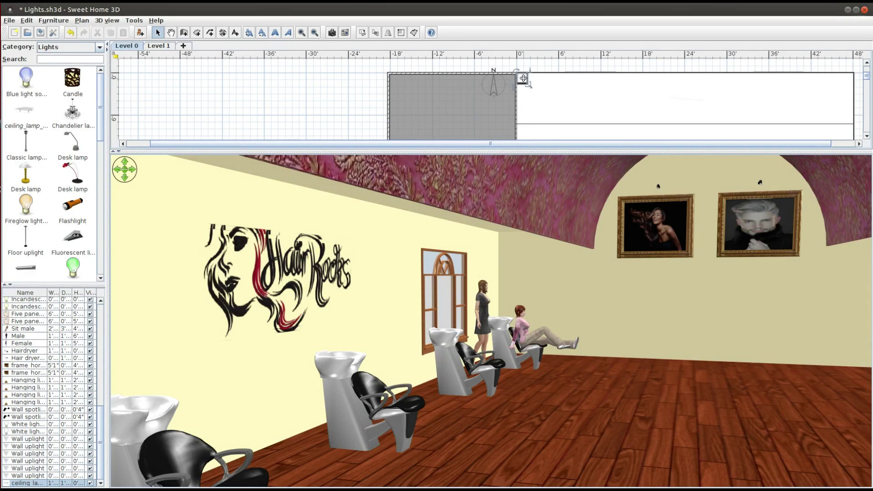
# - Move the ceiling lamp into the salon and paste three copies, each shifted right
pyautogui.moveTo(522, 78); pyautogui.dragTo(553, 98)
pyautogui.hotkey('ctrl', 'c')
pyautogui.hotkey('ctrl', 'v')
pyautogui.press('Right')
pyautogui.press('Right')
pyautogui.press('Right')
pyautogui.press('Right')
pyautogui.press('Right')
pyautogui.press('Right')
pyautogui.press('Right')
pyautogui.press('Right')
pyautogui.press('Right')
pyautogui.press('Right')
pyautogui.hotkey('ctrl', 'c')
pyautogui.hotkey('ctrl', 'v')
pyautogui.press('Right')
pyautogui.press('Right')
pyautogui.press('Right')
pyautogui.press('Right')
pyautogui.press('Right')
pyautogui.press('Right')
pyautogui.press('Right')
pyautogui.press('Right')
pyautogui.press('Right')
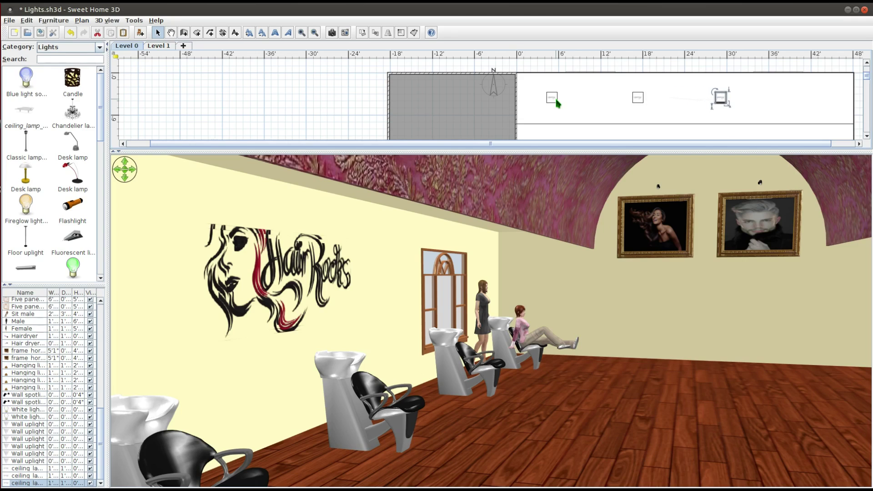
pyautogui.hotkey('ctrl', 'c')
pyautogui.hotkey('ctrl', 'v')
pyautogui.press('Right')
pyautogui.press('Right')
pyautogui.press('Right')
pyautogui.press('Right')
pyautogui.press('Right')
pyautogui.press('Right')
pyautogui.press('Right')
pyautogui.press('Right')
pyautogui.press('Right')
pyautogui.press('Right')
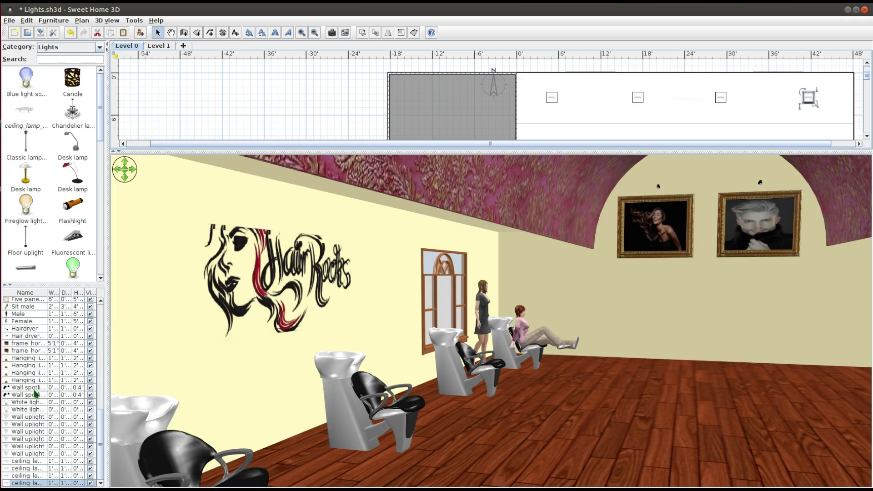
# - Uncheck Visible on both wall spotlights and give the 3D view more room
pyautogui.click(90, 388)
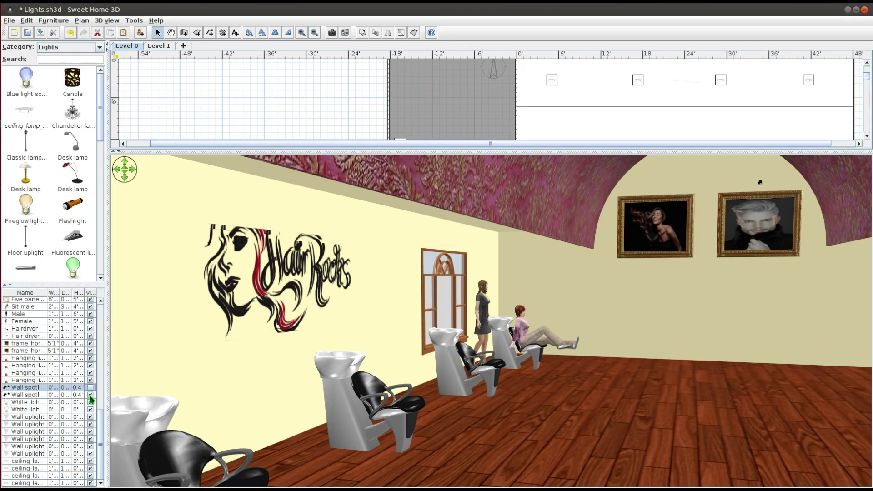
pyautogui.click(91, 395)
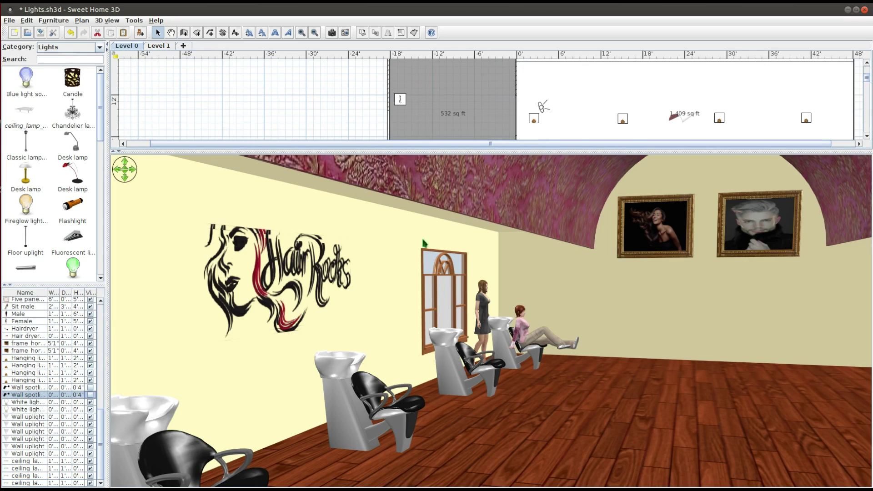
pyautogui.moveTo(438, 147); pyautogui.dragTo(442, 71)
# - Render an 800 × 333 best-quality night photo of the lit salon at 3:00 AM, then close it
pyautogui.rightClick(390, 275)
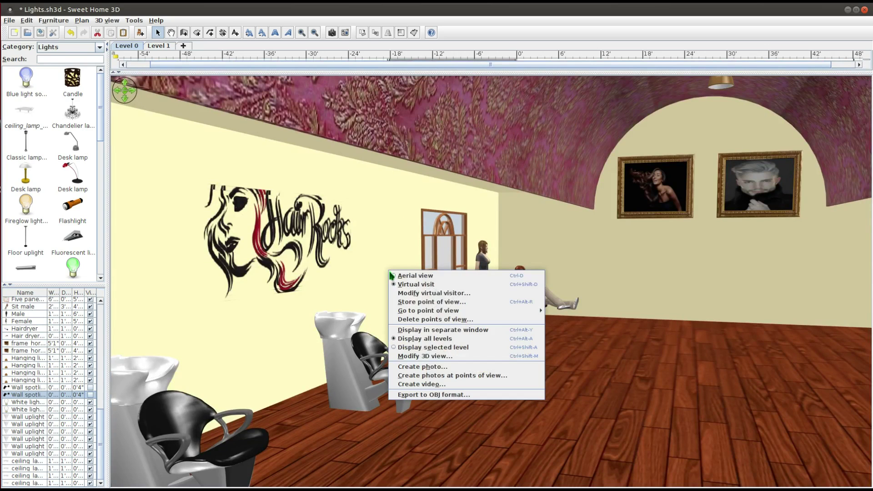
pyautogui.click(421, 365)
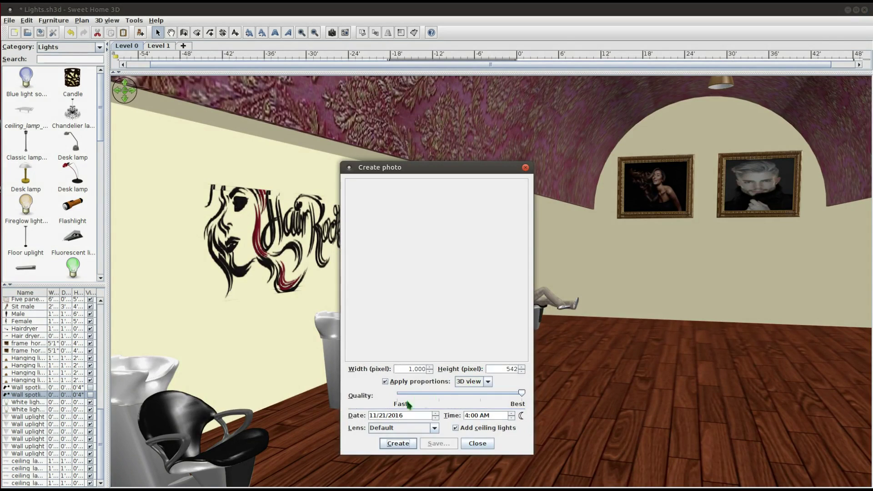
pyautogui.click(415, 368)
pyautogui.click(395, 444)
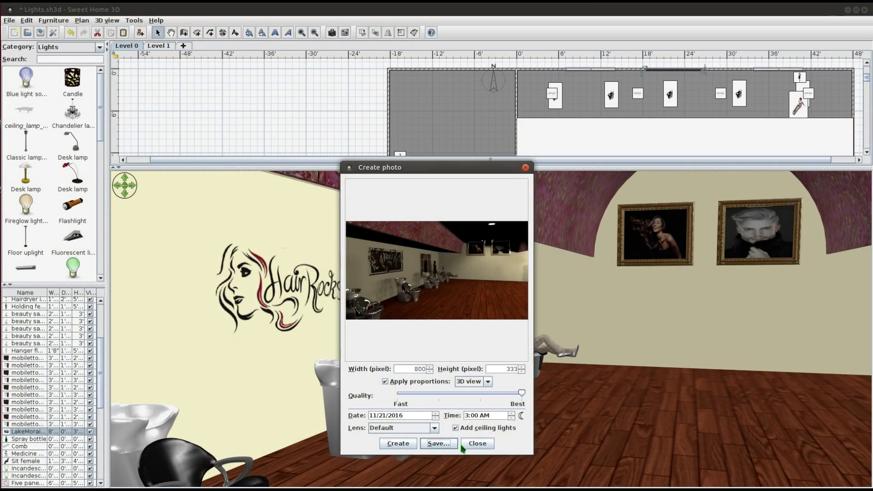
pyautogui.click(468, 444)
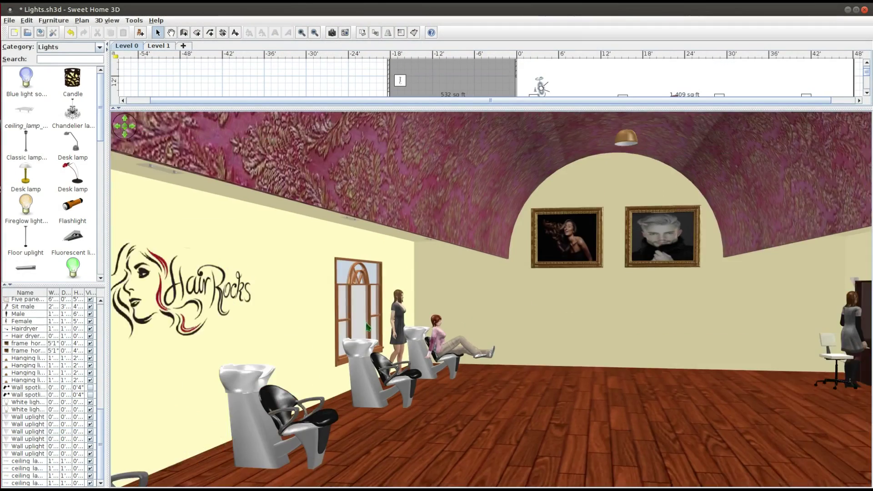
pyautogui.scroll(-3, 368, 326)
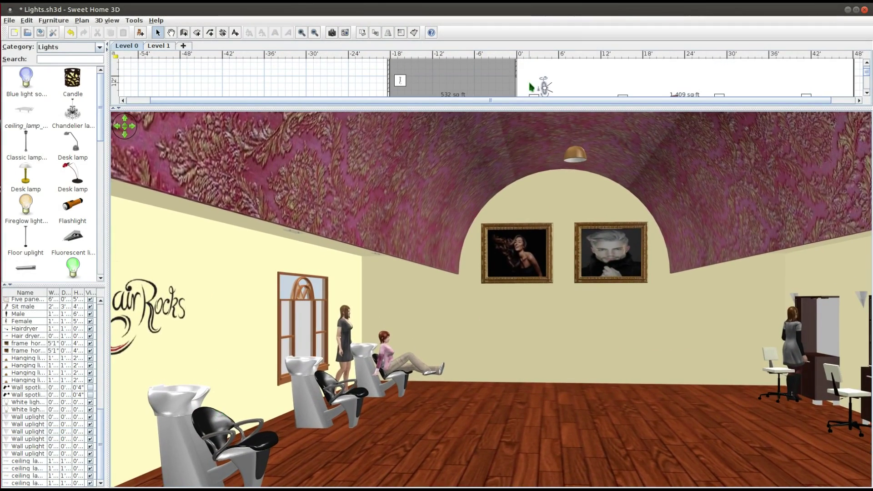
# - Move the visitor toward the top wall and turn to face the arched window by the Hair Rocks logo
pyautogui.moveTo(543, 86)
pyautogui.mouseDown()
pyautogui.moveTo(530, 56)
pyautogui.moveTo(533, 81)
pyautogui.mouseUp()
pyautogui.moveTo(587, 359); pyautogui.dragTo(531, 82)
pyautogui.moveTo(627, 349); pyautogui.dragTo(648, 348)
# - Render an 800 × 396 photo of the window wall at 6:00 AM, then close it
pyautogui.rightClick(648, 348)
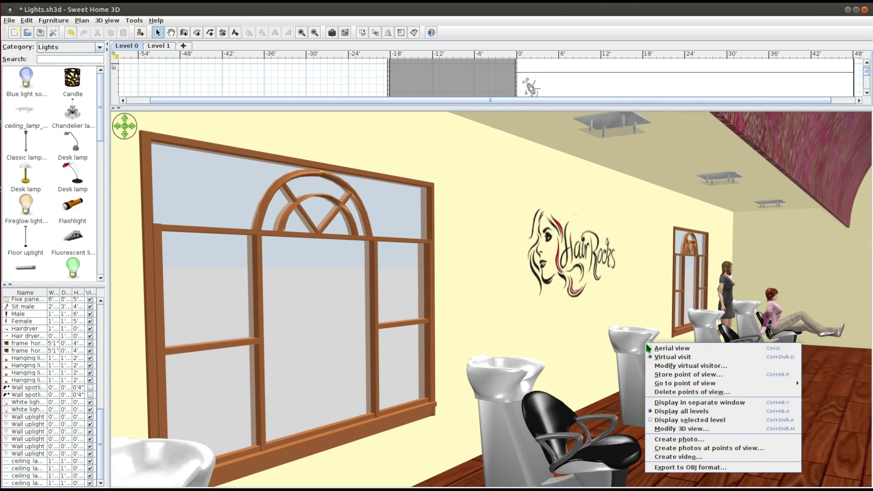
pyautogui.click(679, 438)
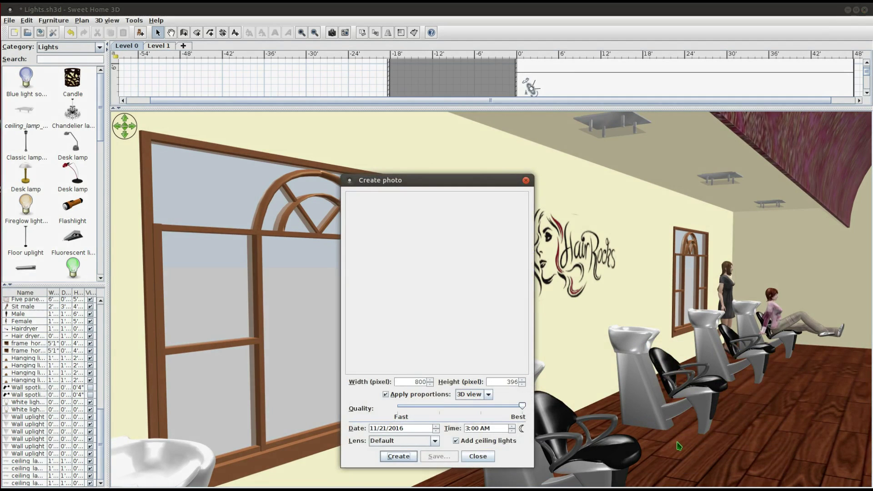
pyautogui.click(512, 426)
pyautogui.click(512, 426)
pyautogui.click(512, 426)
pyautogui.click(407, 457)
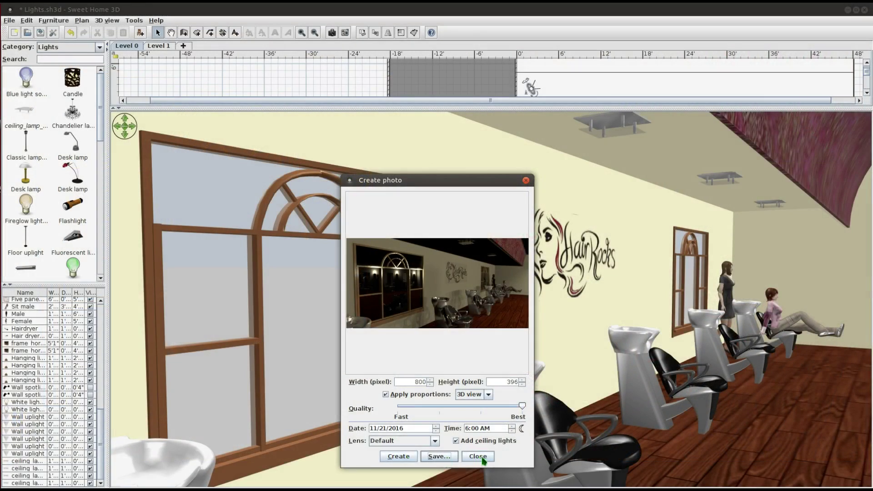
pyautogui.click(477, 456)
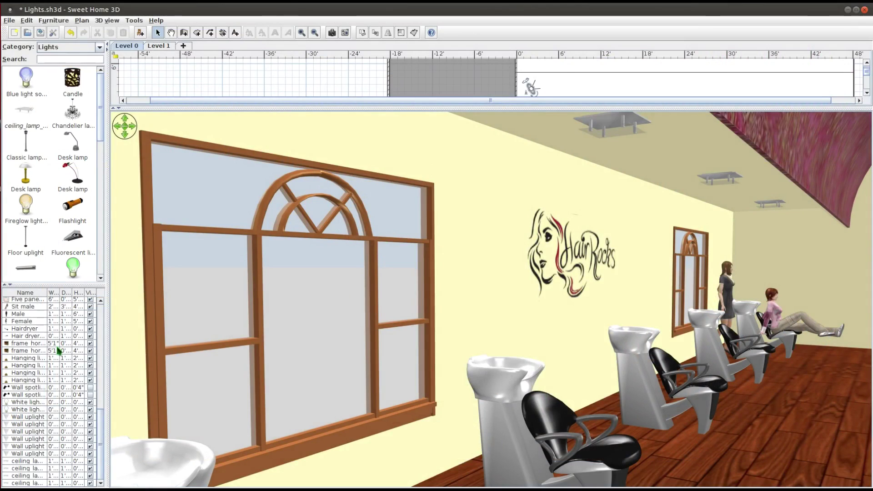
# - Check an imported ceiling lamp's properties, then delete the ceiling lamps one by one from the furniture list
pyautogui.doubleClick(14, 477)
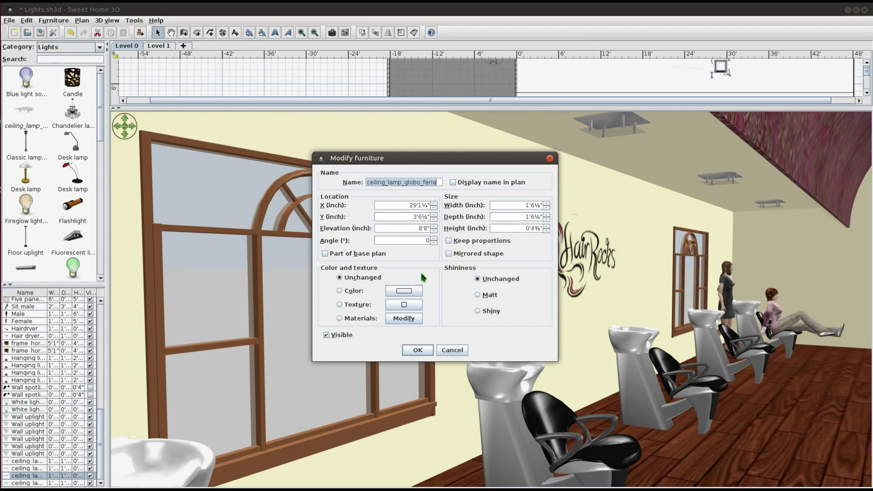
pyautogui.click(442, 354)
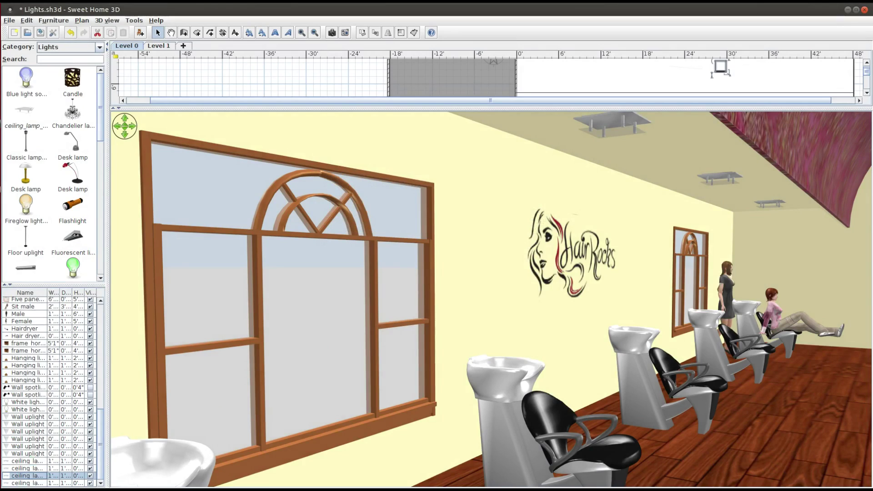
pyautogui.keyDown('ctrl'); pyautogui.click(25, 485); pyautogui.keyUp('ctrl')
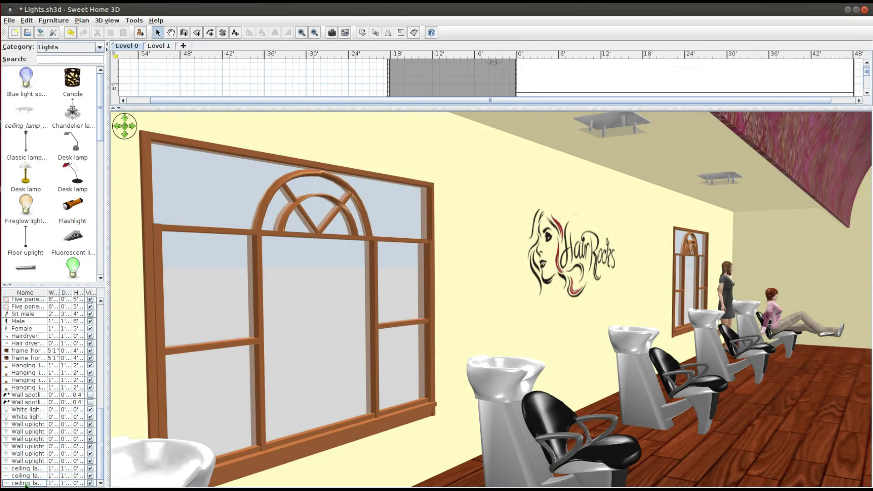
pyautogui.click(26, 483)
pyautogui.press('Delete')
pyautogui.click(19, 484)
pyautogui.press('Delete')
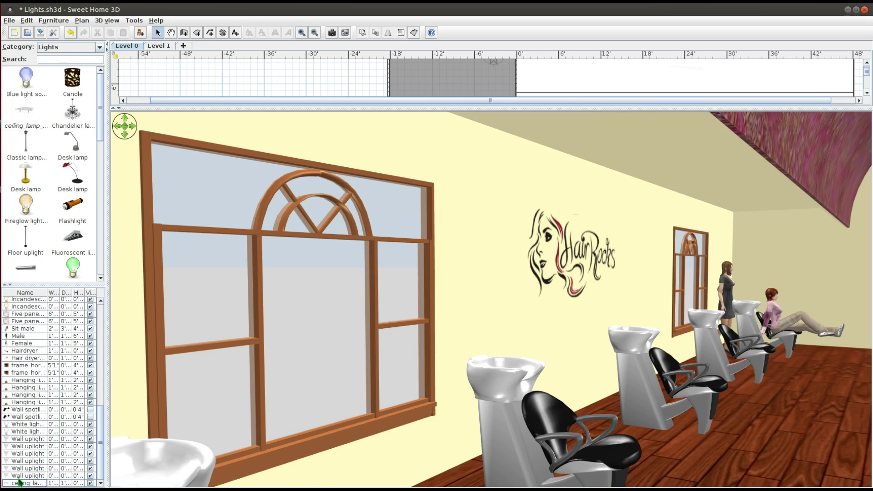
pyautogui.click(20, 484)
# - Delete the last ceiling lamp and place a brown Hanging lamp from Lights near the top wall
pyautogui.press('Delete')
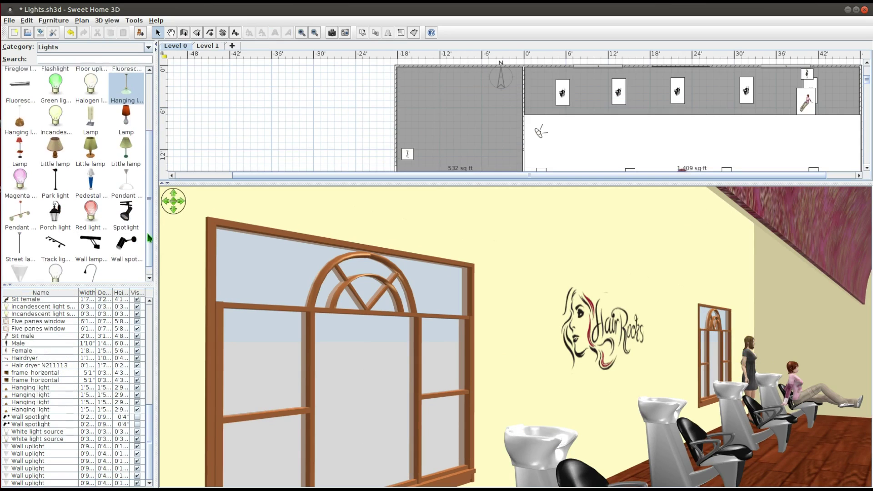
pyautogui.scroll(1, 150, 231)
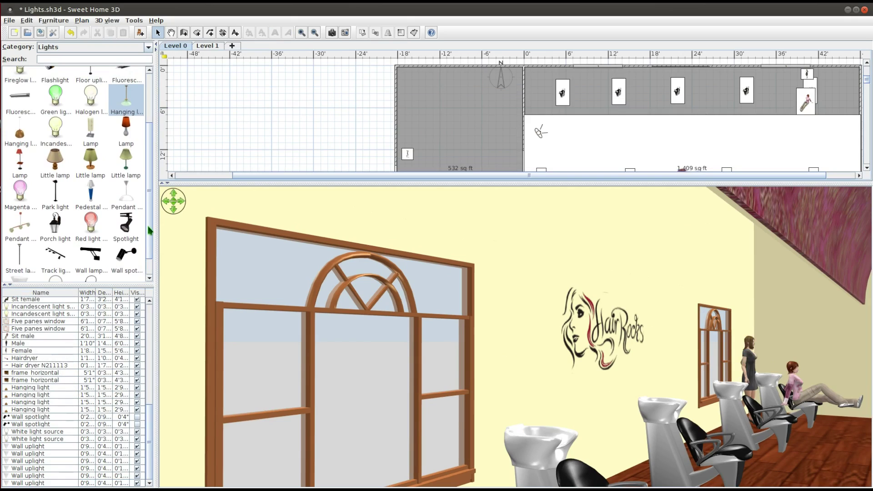
pyautogui.moveTo(150, 231); pyautogui.dragTo(154, 181)
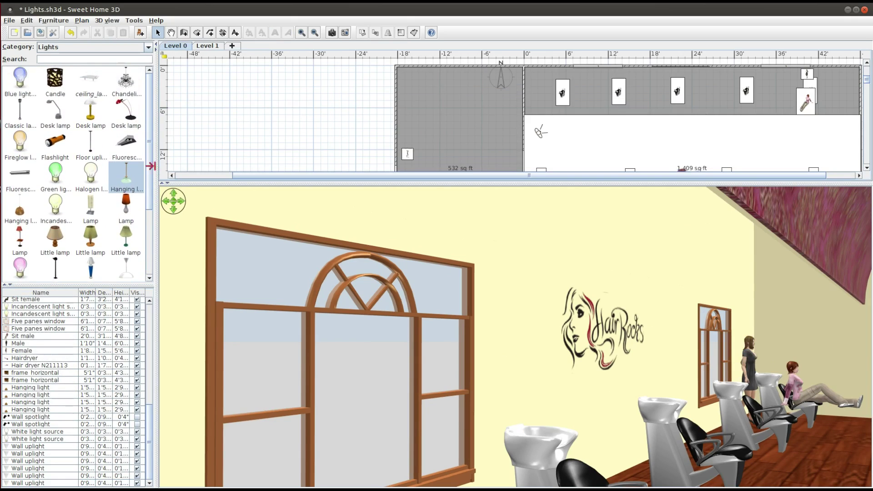
pyautogui.moveTo(16, 207); pyautogui.dragTo(527, 110)
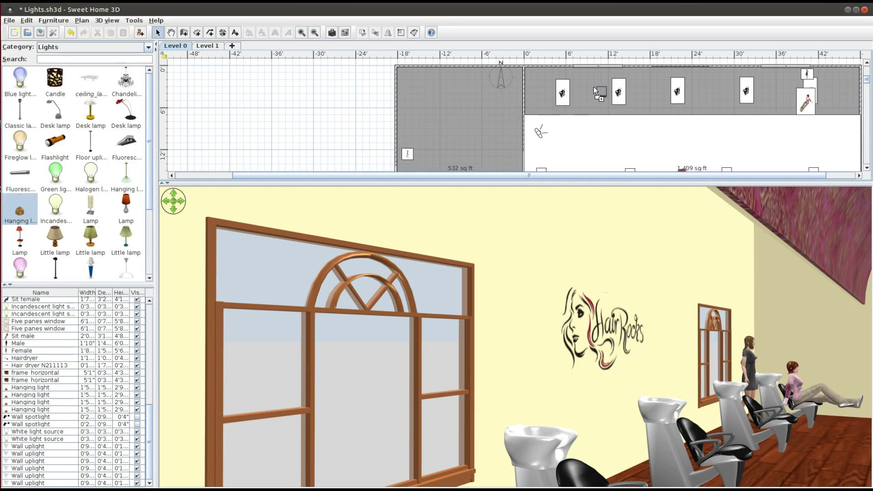